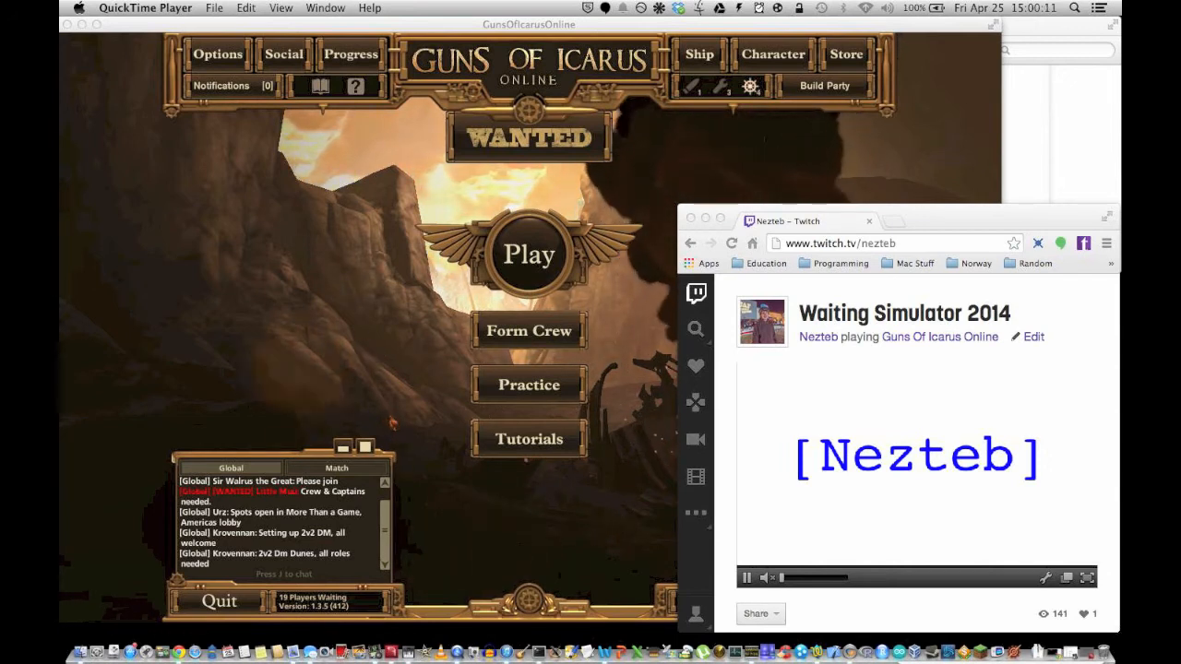
View the Mac's system information, including OS version, processor and memory, and close it.
{"action": "left_click", "coordinate": [80, 7]}
{"action": "left_click", "coordinate": [90, 26]}
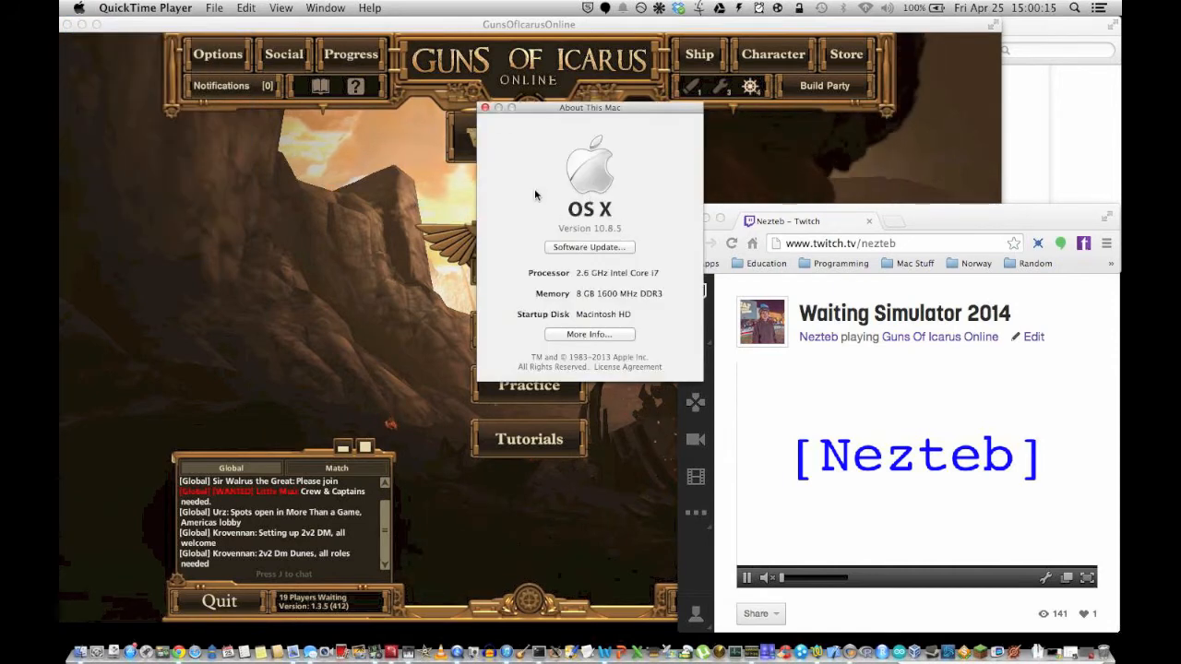
{"action": "left_click", "coordinate": [483, 109]}
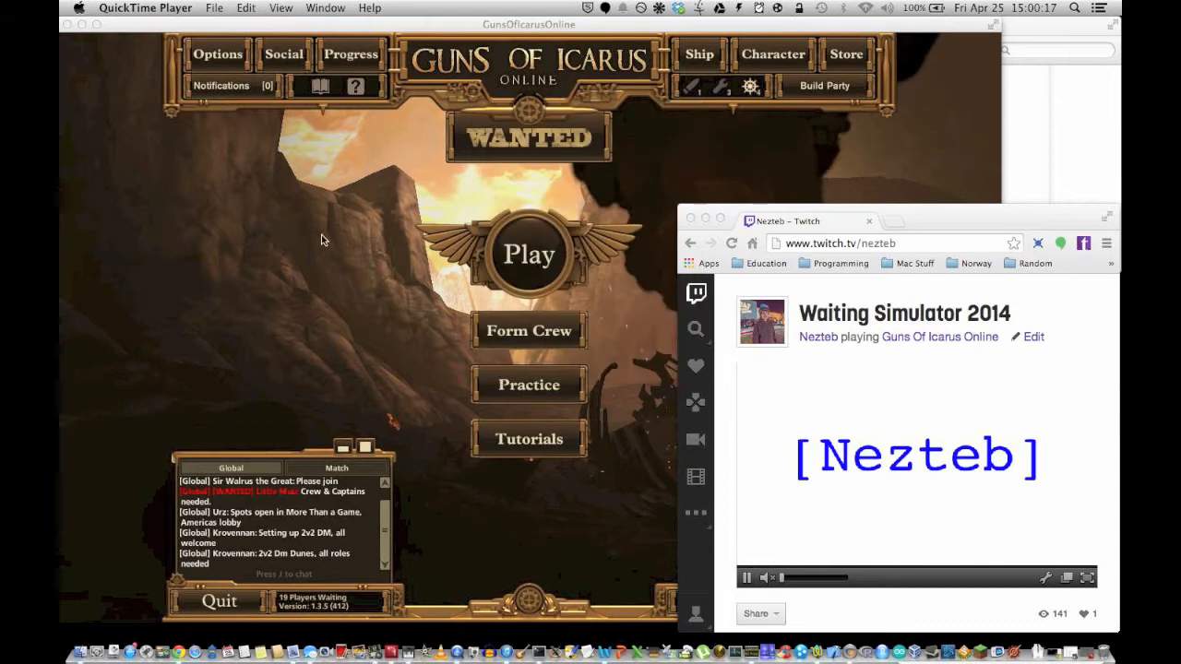
Review the game's video settings, cycling through the display modes back to Windowed, and return to the game's main screen.
{"action": "left_click", "coordinate": [307, 249]}
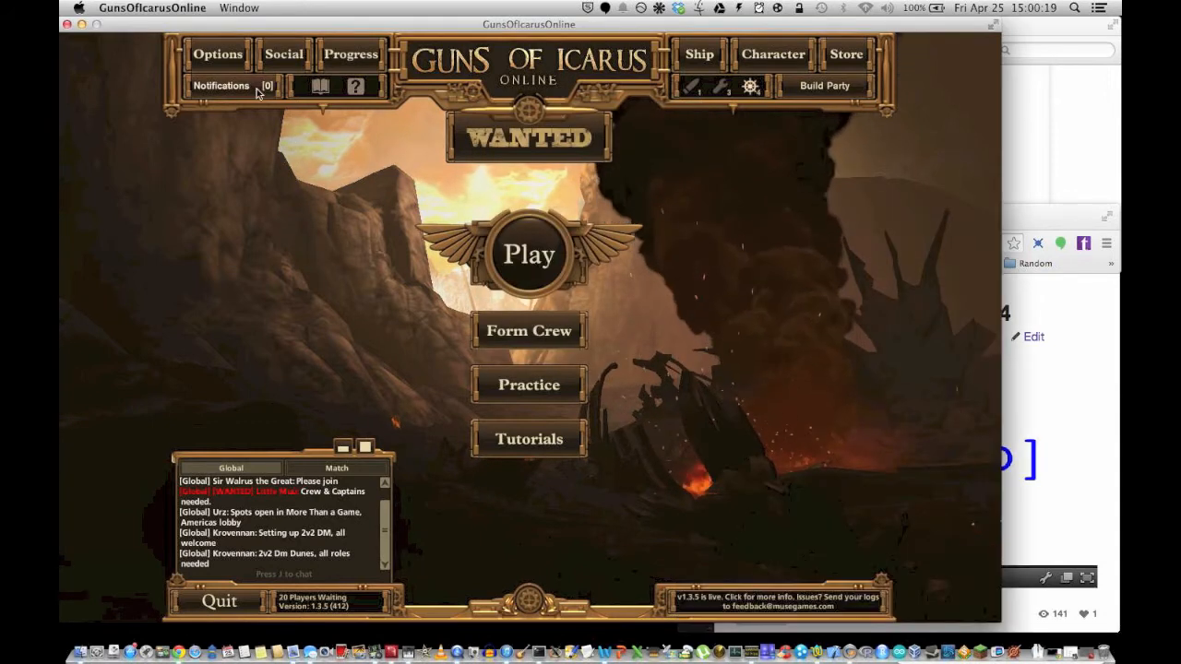
{"action": "left_click", "coordinate": [221, 57]}
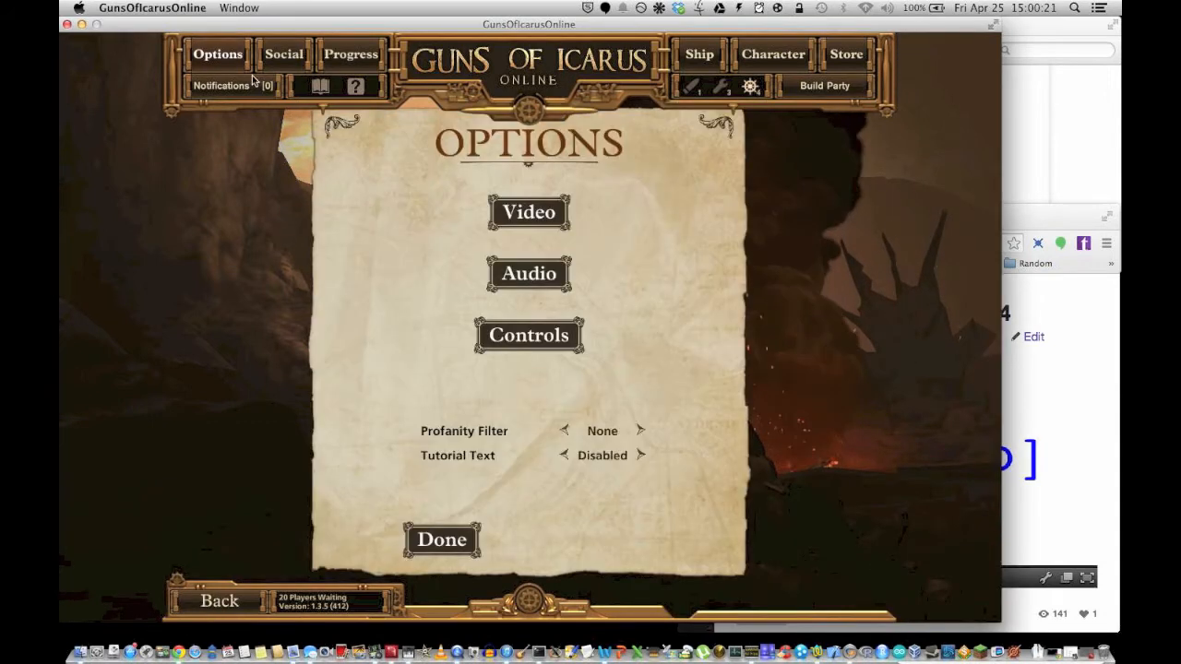
{"action": "left_click", "coordinate": [514, 223]}
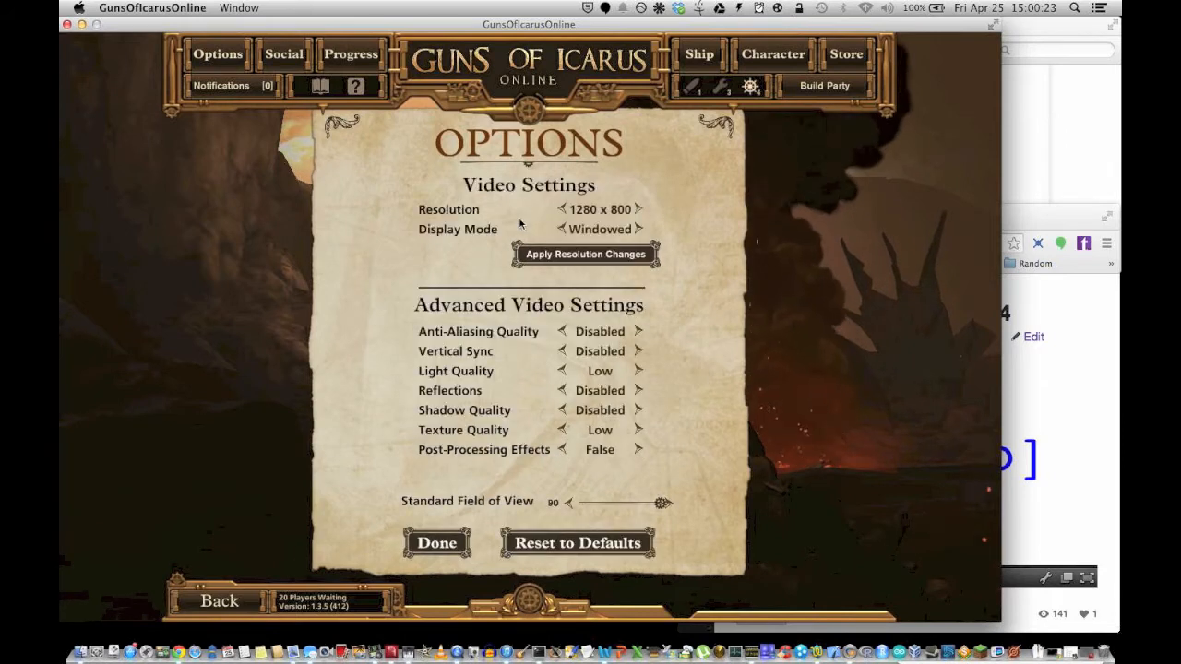
{"action": "left_click", "coordinate": [639, 226]}
{"action": "left_click", "coordinate": [639, 227]}
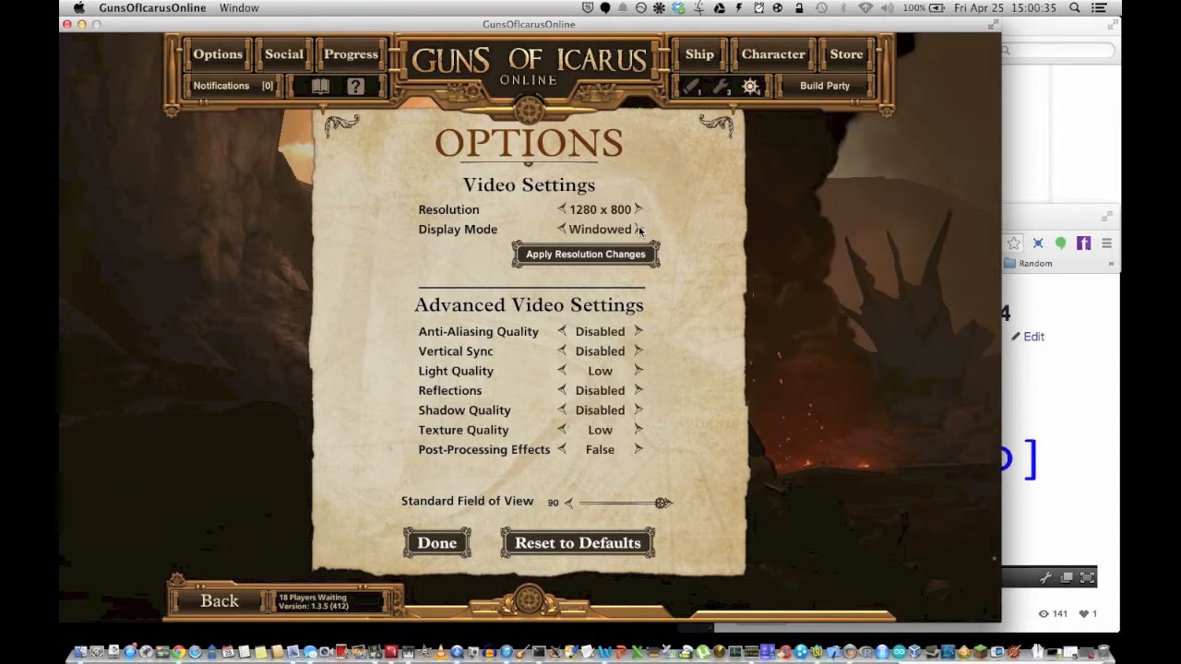
{"action": "left_click", "coordinate": [437, 543]}
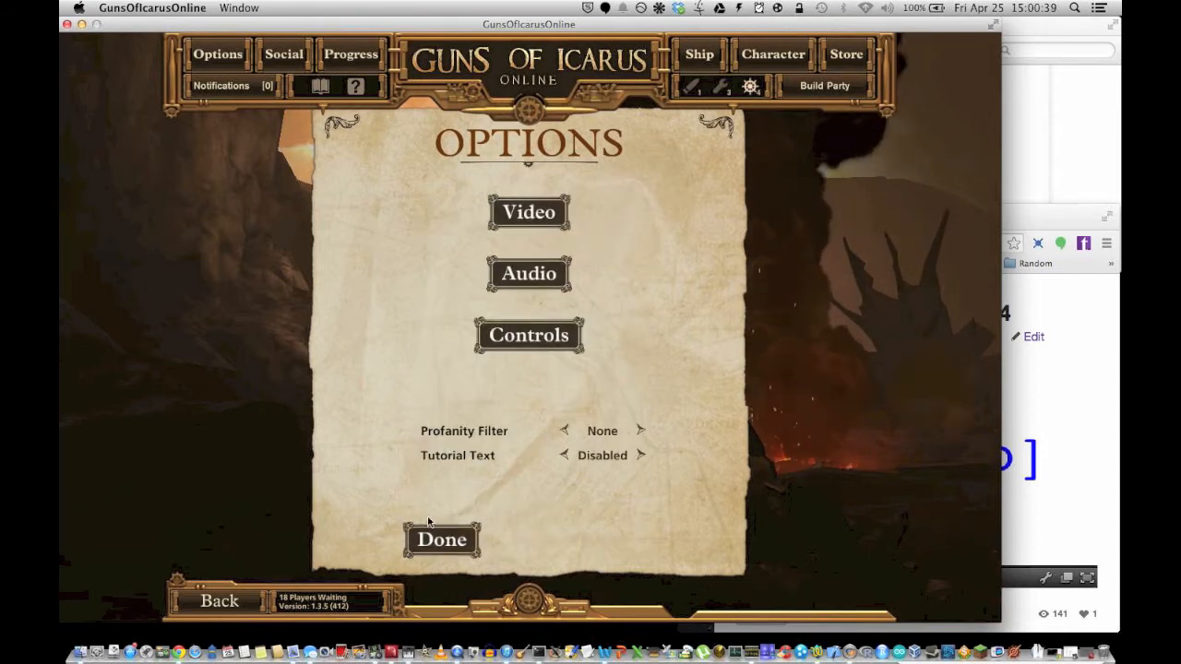
{"action": "left_click", "coordinate": [442, 545]}
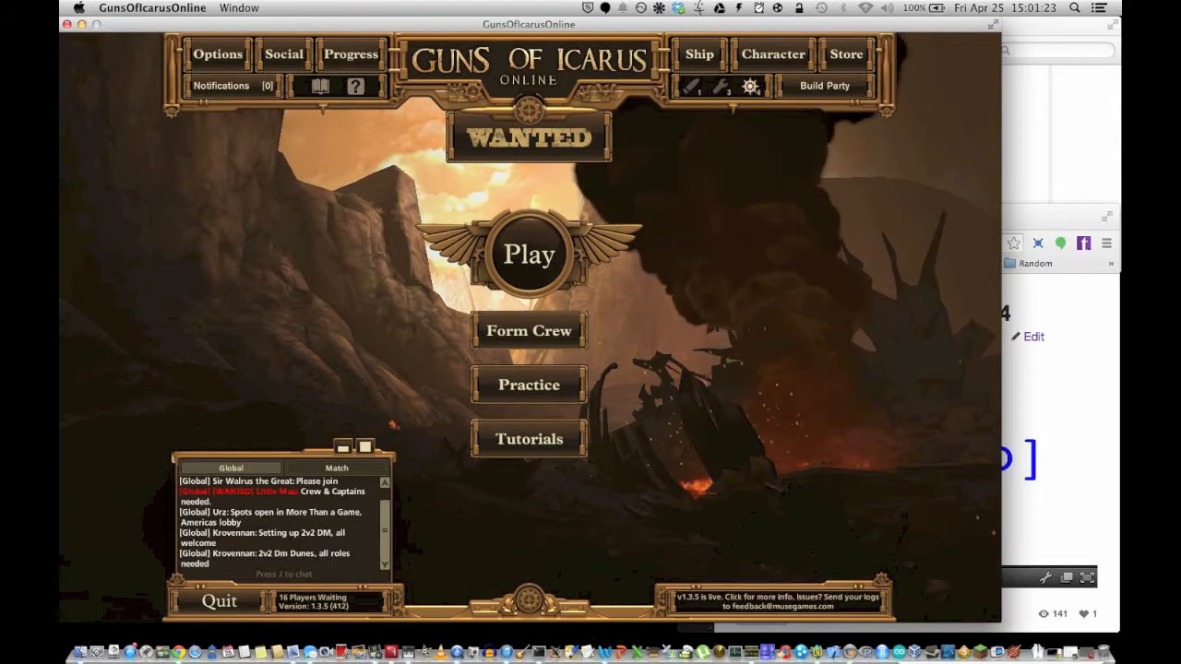
Look at the Soundflower 2ch and 64ch output routing options.
{"action": "left_click", "coordinate": [659, 8]}
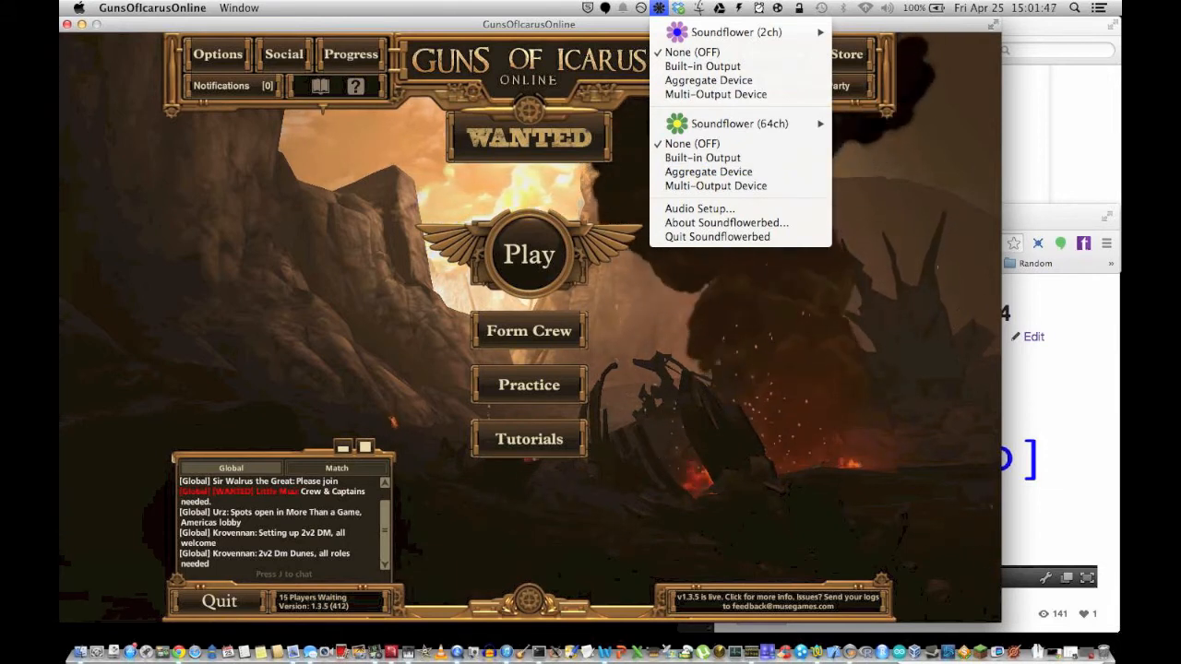
{"action": "left_click", "coordinate": [451, 373]}
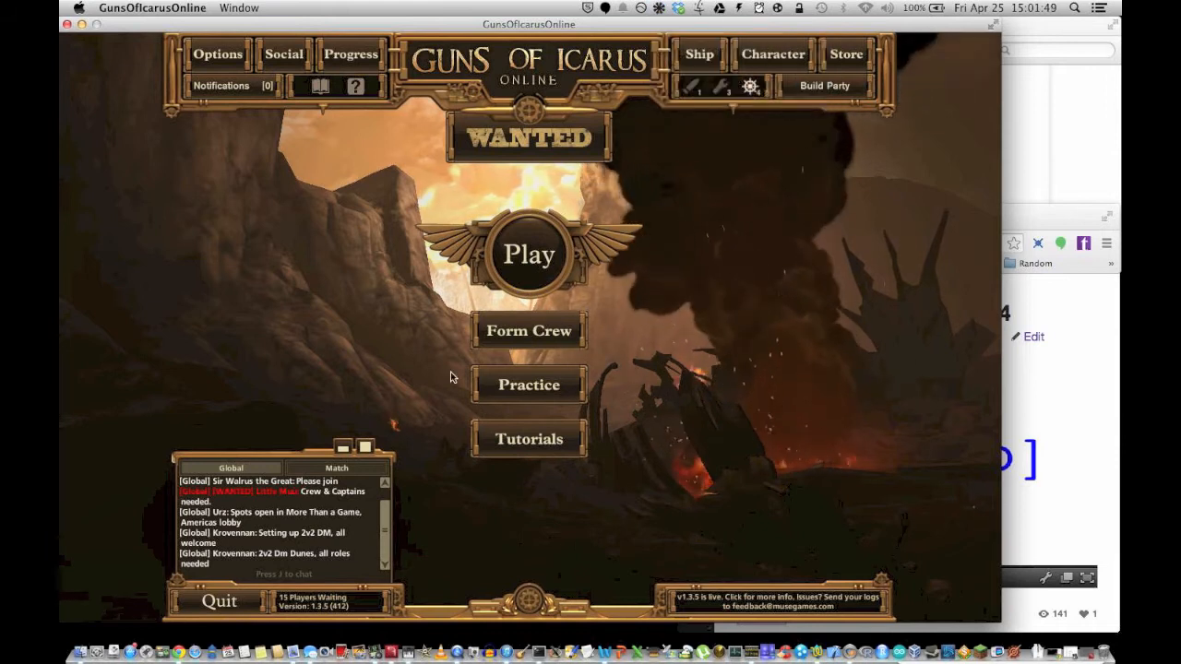
Open Audio MIDI Setup from the Utilities folder in Applications and reposition the Audio Devices window over the game.
{"action": "left_click", "coordinate": [1063, 143]}
{"action": "left_click", "coordinate": [809, 153]}
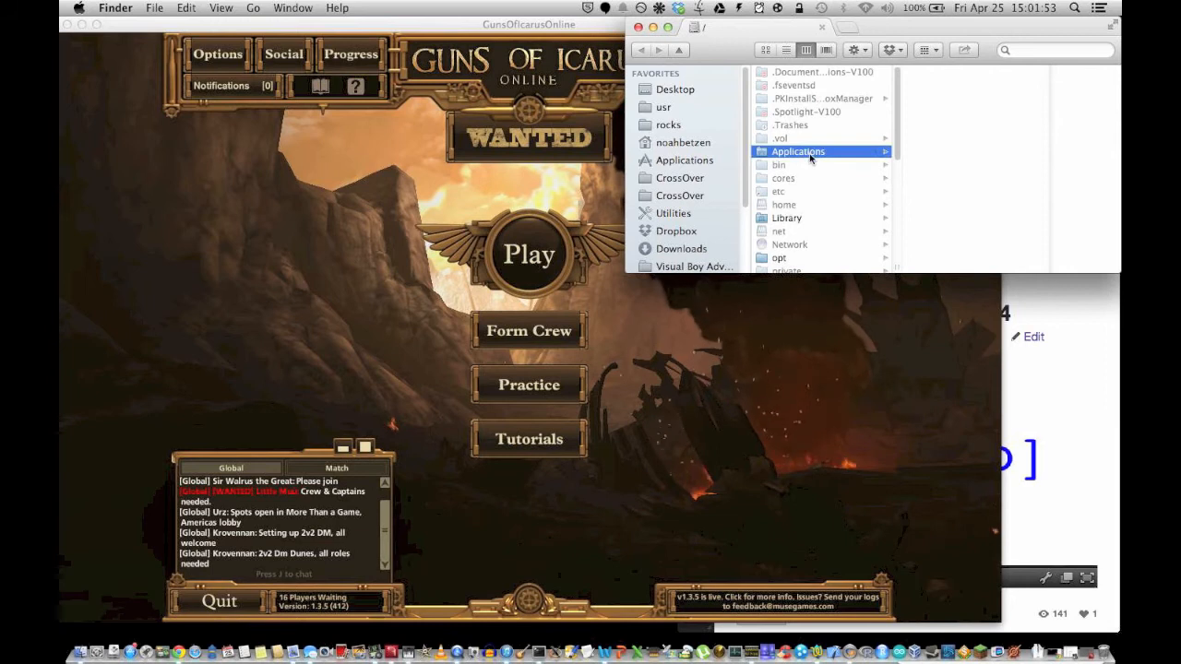
{"action": "scroll", "coordinate": [951, 221], "scroll_direction": "down", "scroll_amount": 3}
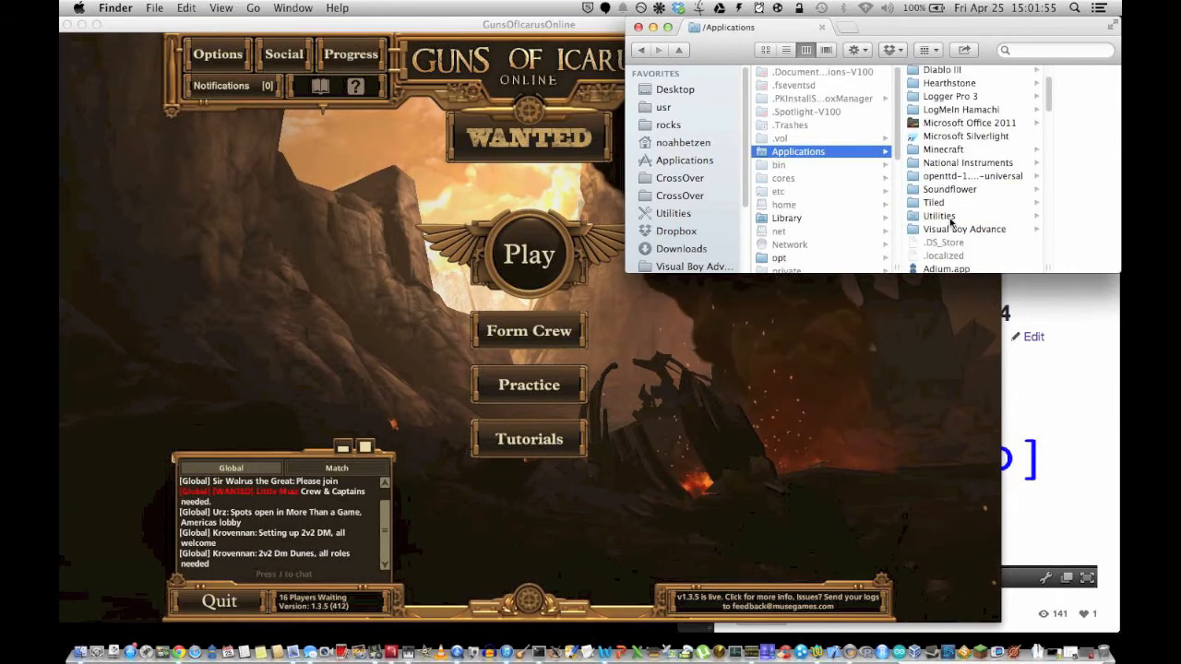
{"action": "left_click", "coordinate": [950, 219]}
{"action": "double_click", "coordinate": [1024, 178]}
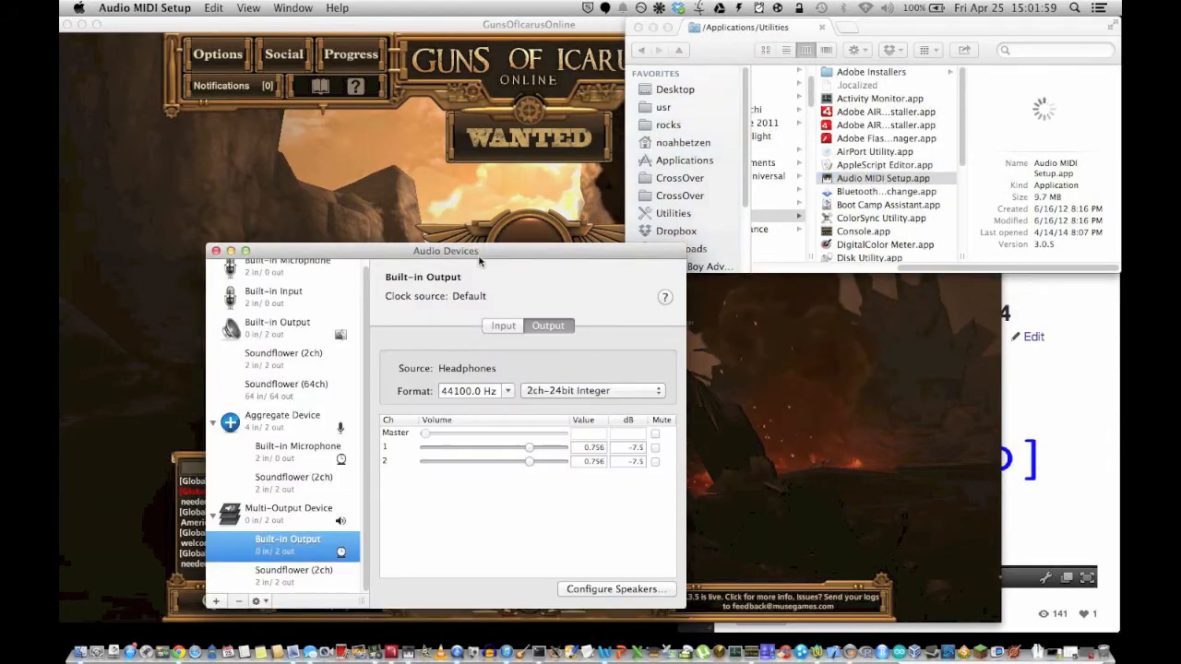
{"action": "left_click_drag", "start_coordinate": [493, 255], "coordinate": [521, 221]}
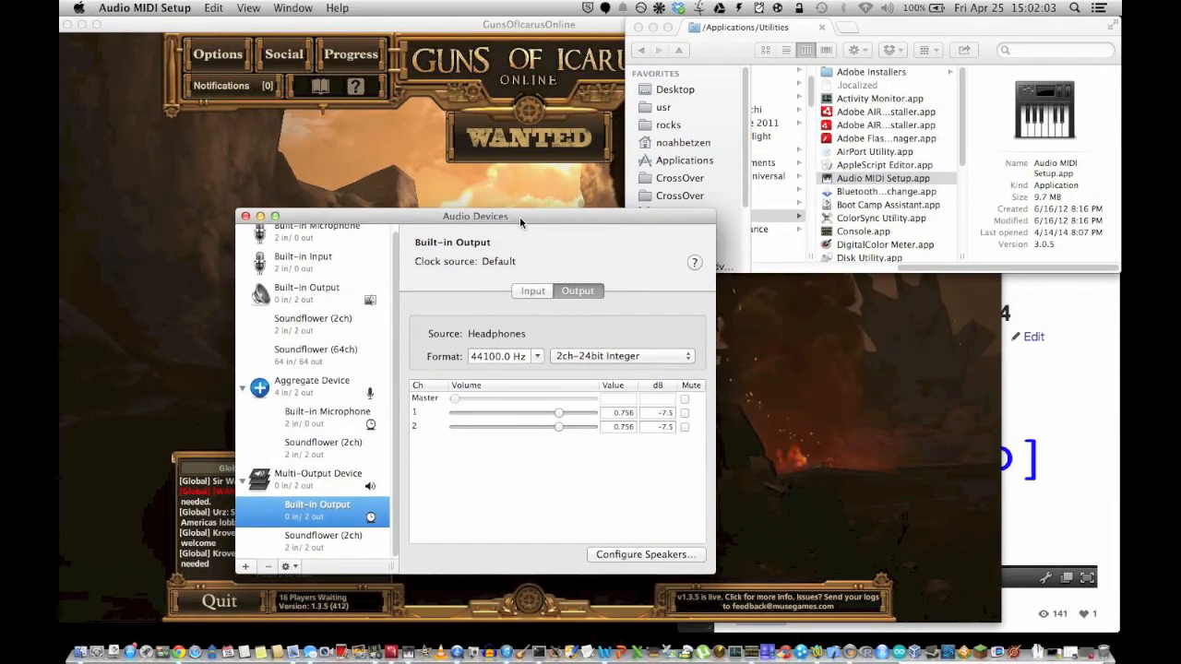
{"action": "left_click_drag", "start_coordinate": [520, 216], "coordinate": [538, 215]}
Examine the Built-in Input and Built-in Output devices and the choices for creating aggregate and multi-output devices.
{"action": "scroll", "coordinate": [364, 306], "scroll_direction": "up", "scroll_amount": 1}
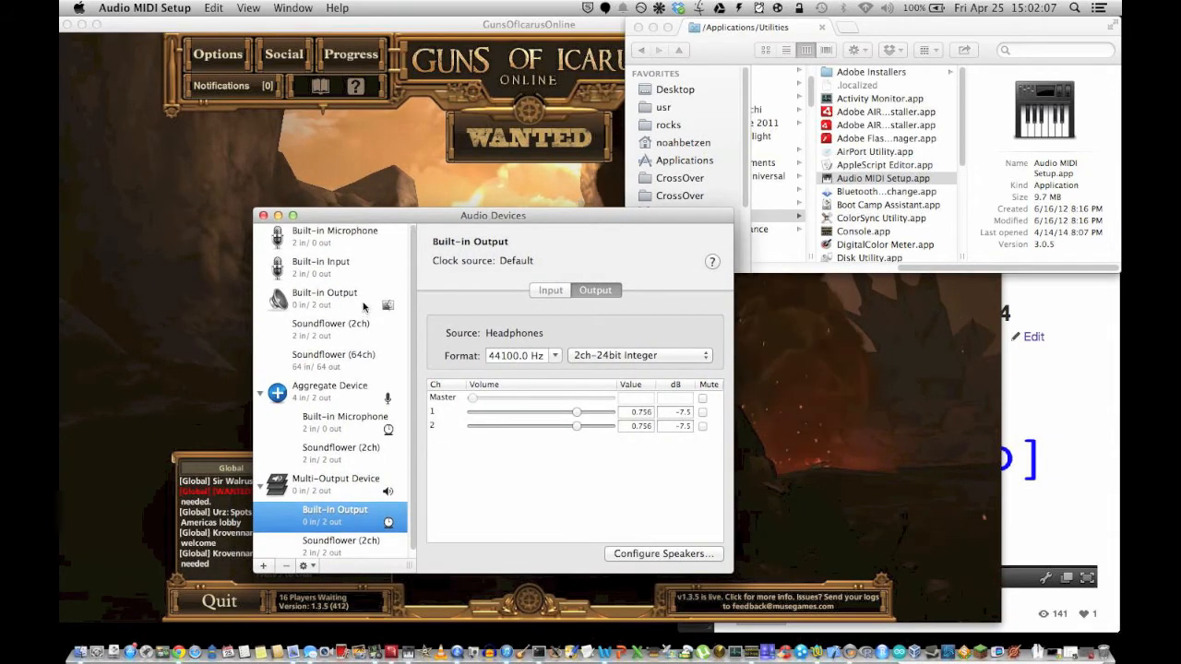
{"action": "left_click", "coordinate": [323, 266]}
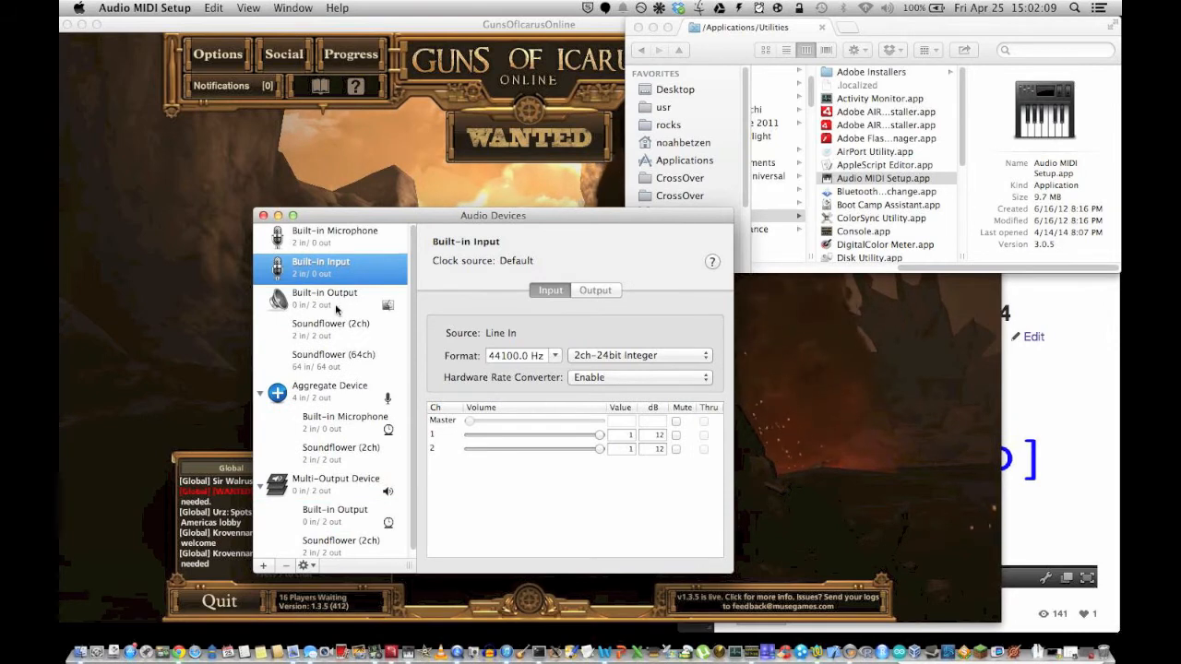
{"action": "left_click", "coordinate": [334, 308]}
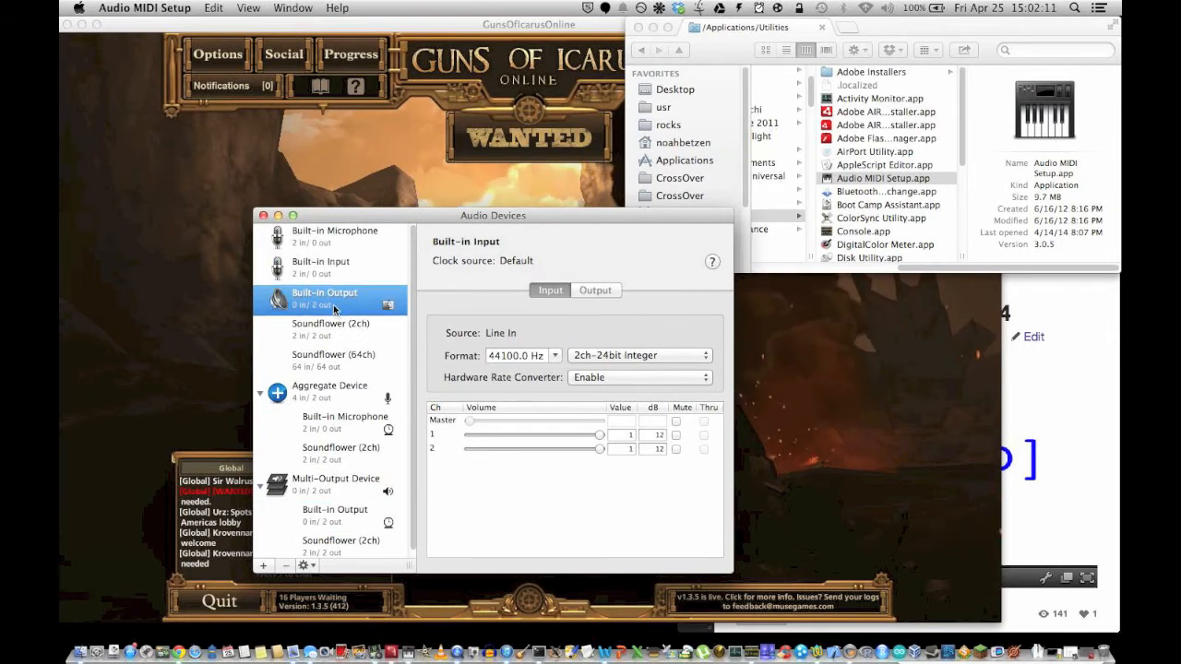
{"action": "left_click", "coordinate": [264, 566]}
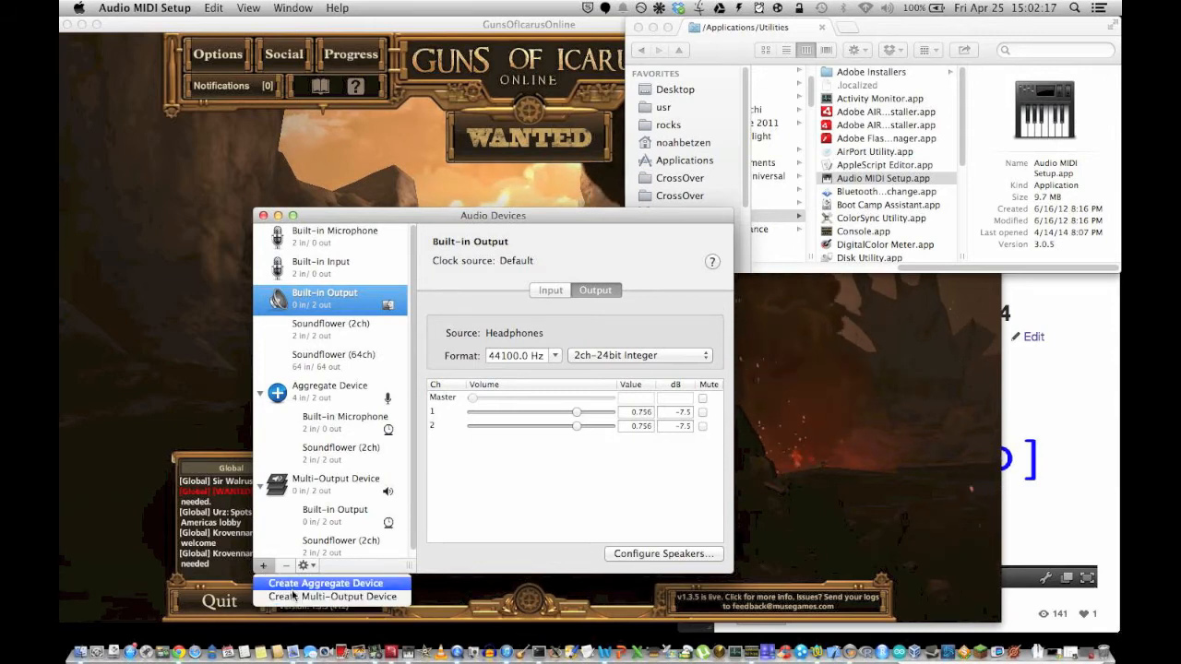
{"action": "left_click", "coordinate": [490, 570]}
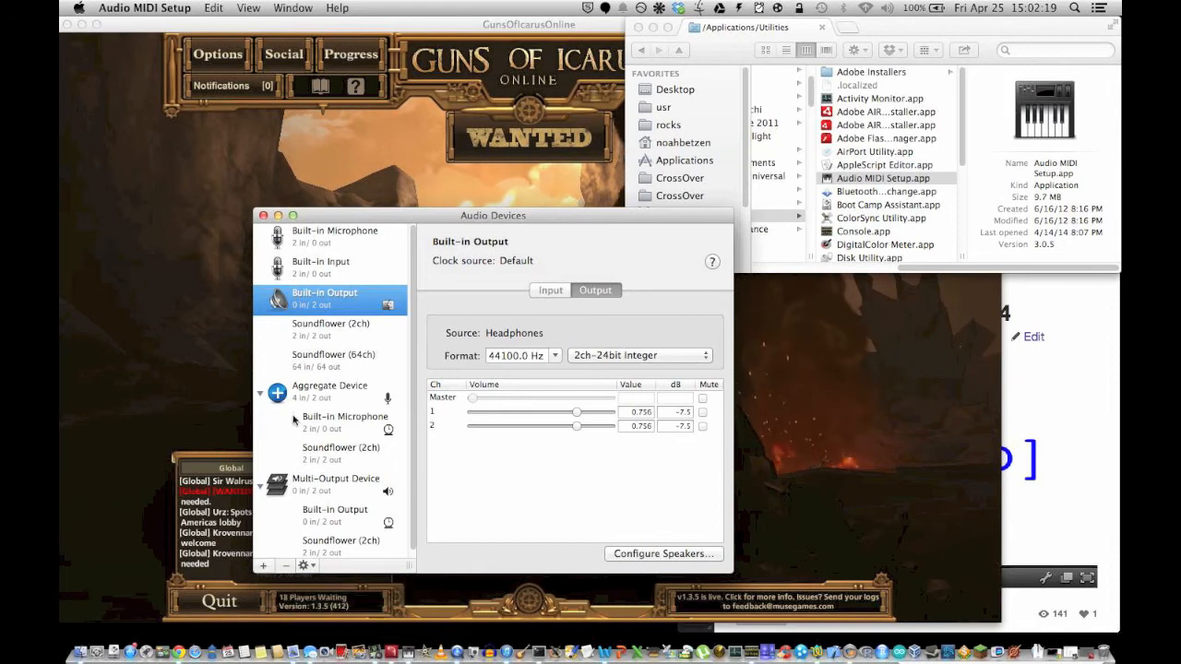
Examine which audio devices the Aggregate Device and Multi-Output Device use, and their options for sound input and output.
{"action": "left_click", "coordinate": [309, 399]}
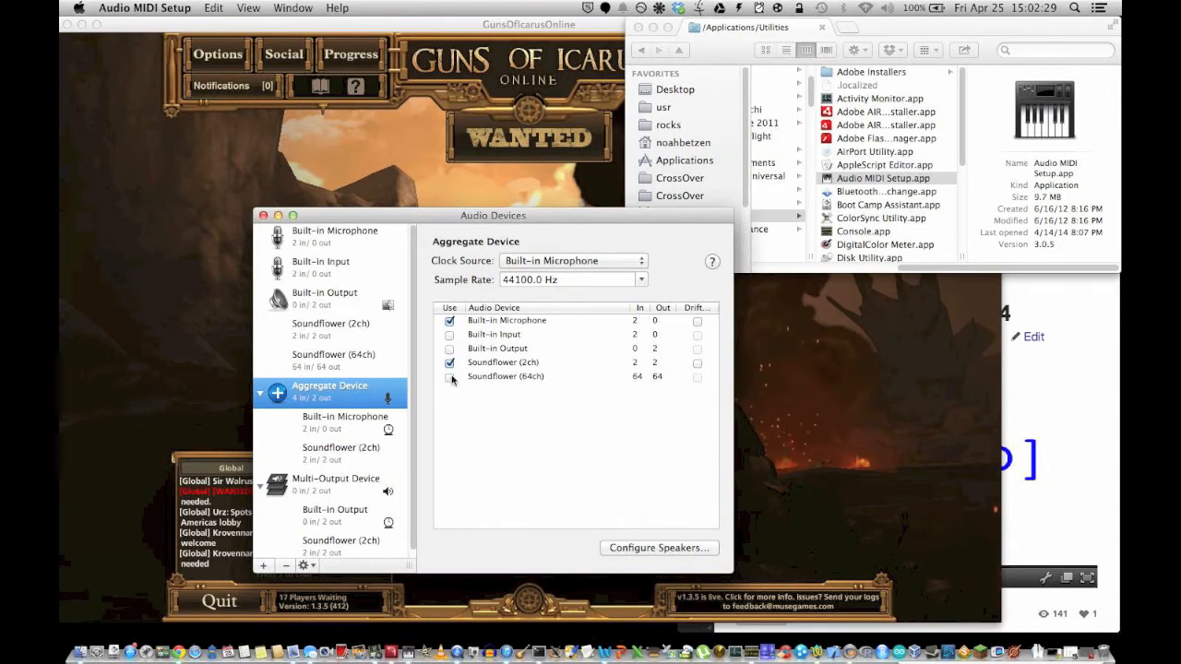
{"action": "left_click", "coordinate": [321, 492]}
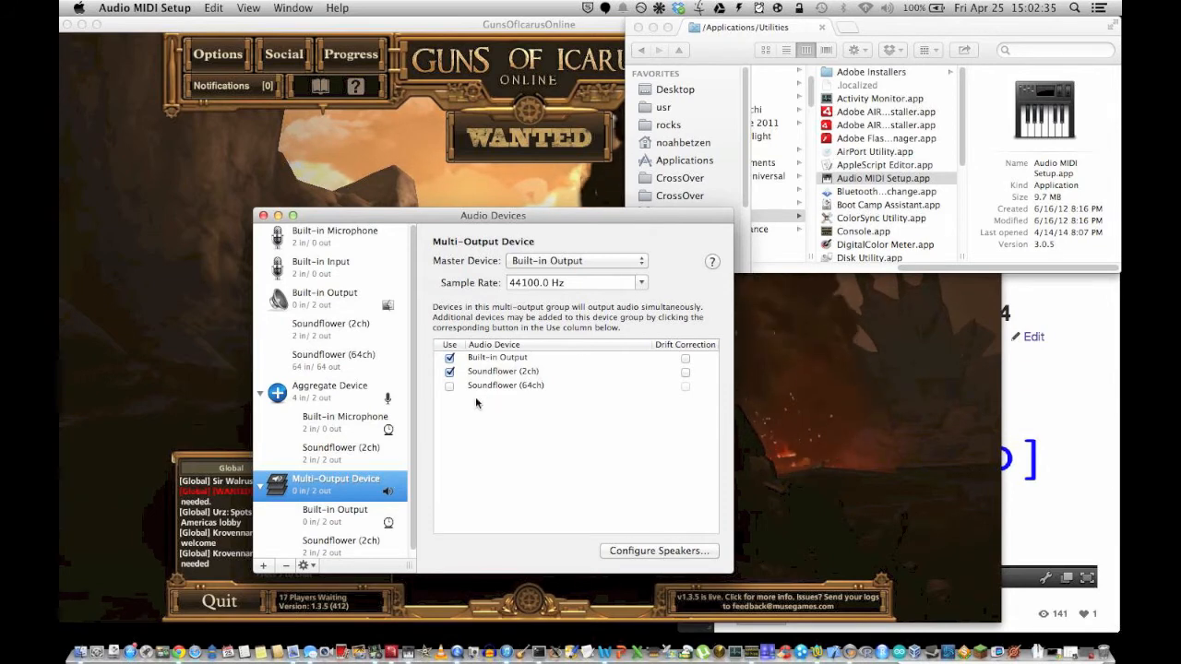
{"action": "right_click", "coordinate": [324, 397]}
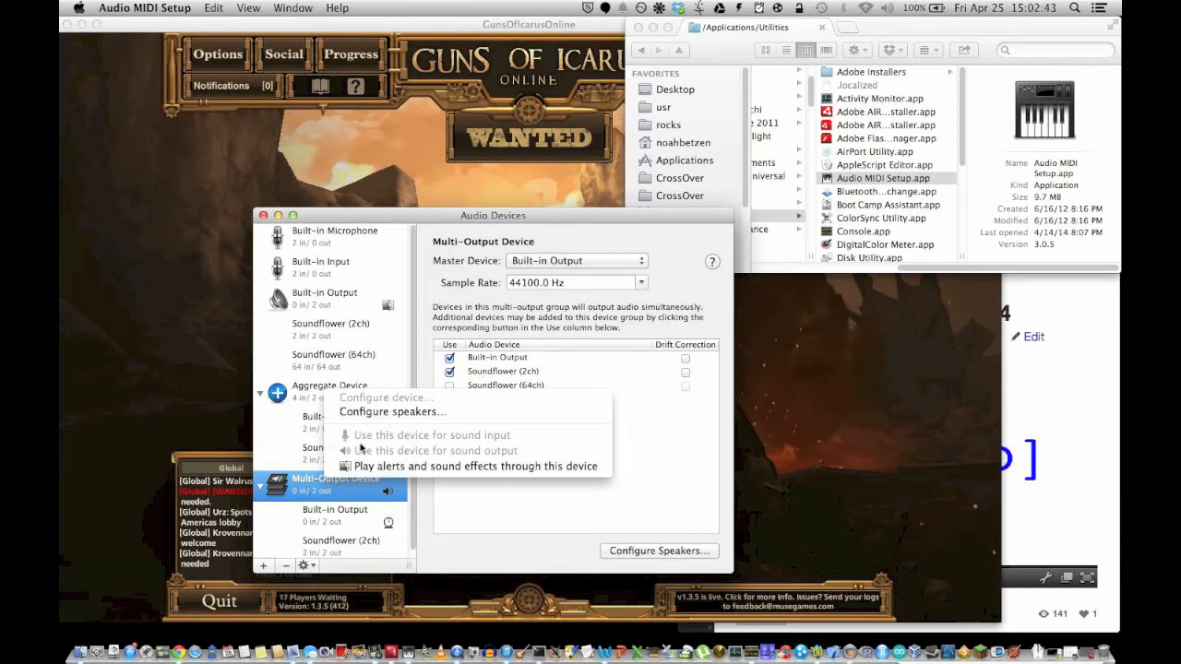
{"action": "left_click", "coordinate": [311, 490]}
{"action": "right_click", "coordinate": [312, 490]}
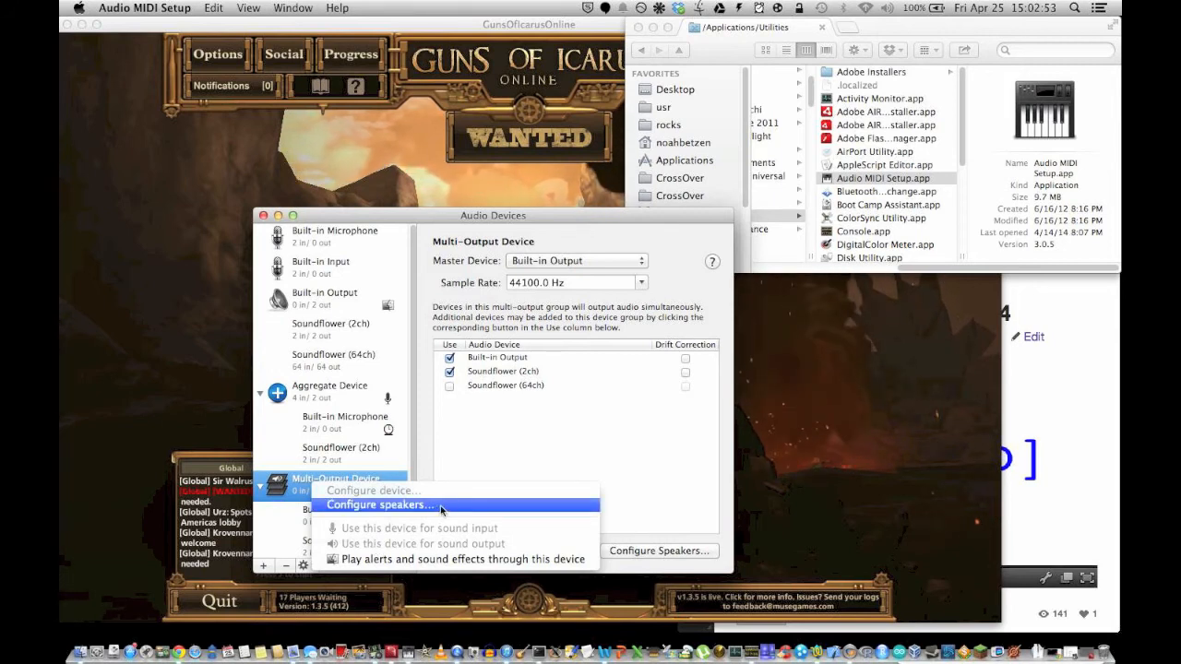
{"action": "left_click", "coordinate": [515, 464]}
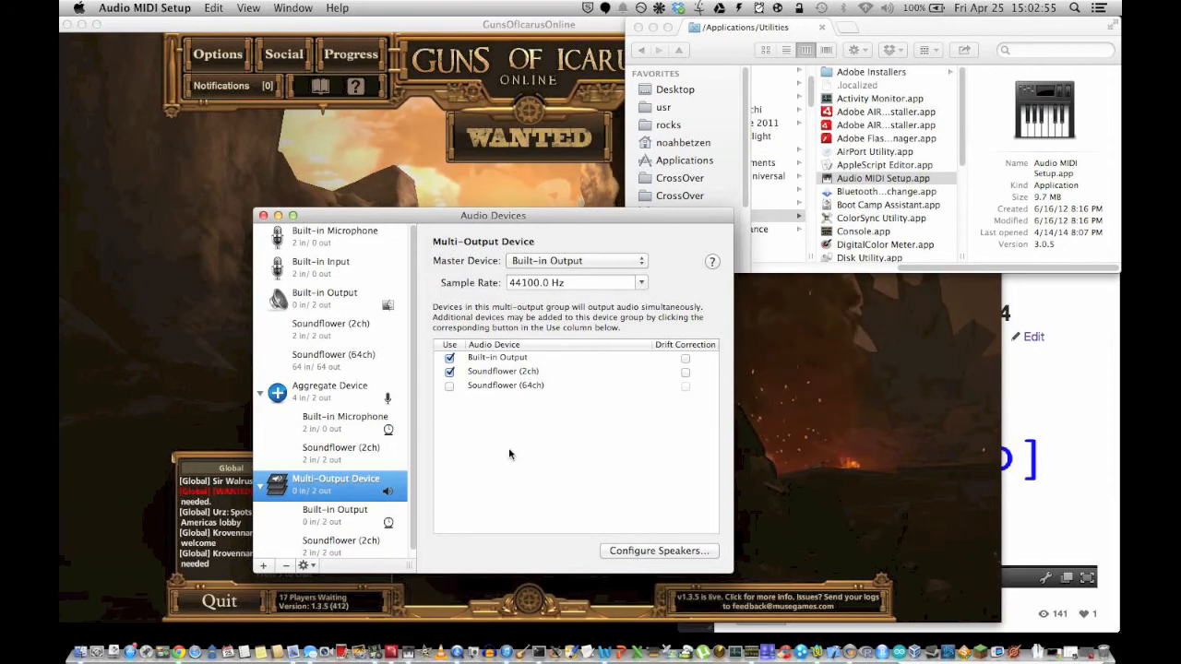
Check the system volume control and the Multi-Output Device's Built-in Output settings, and close the Audio Devices and Finder windows.
{"action": "left_click", "coordinate": [886, 8]}
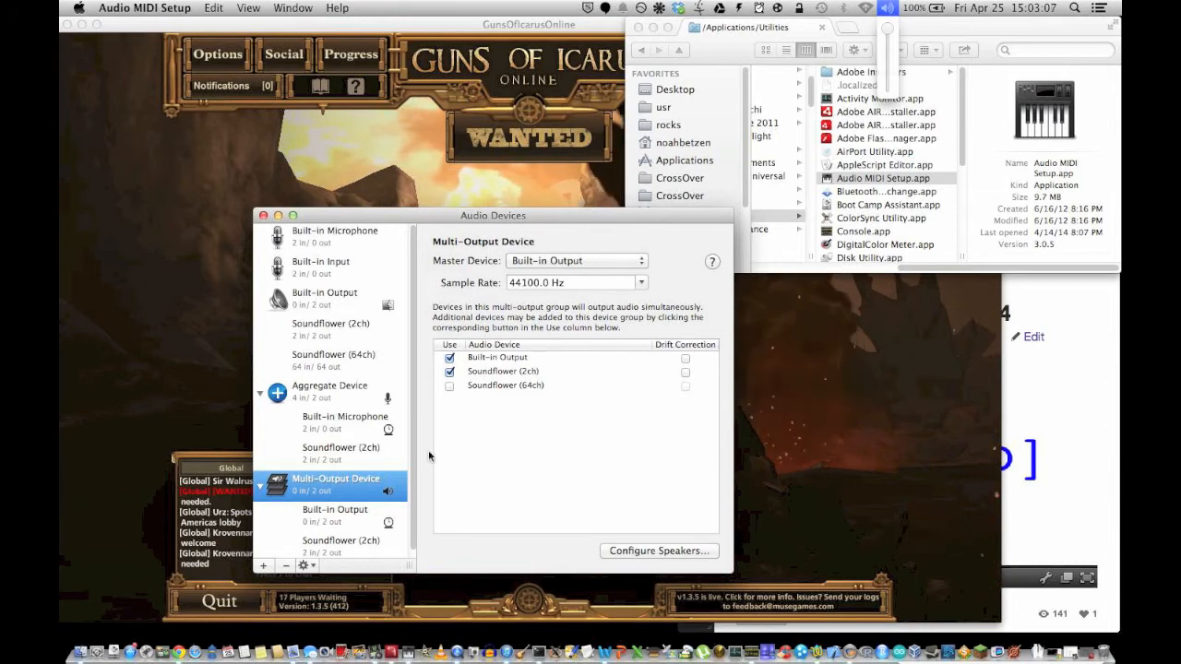
{"action": "left_click", "coordinate": [328, 490]}
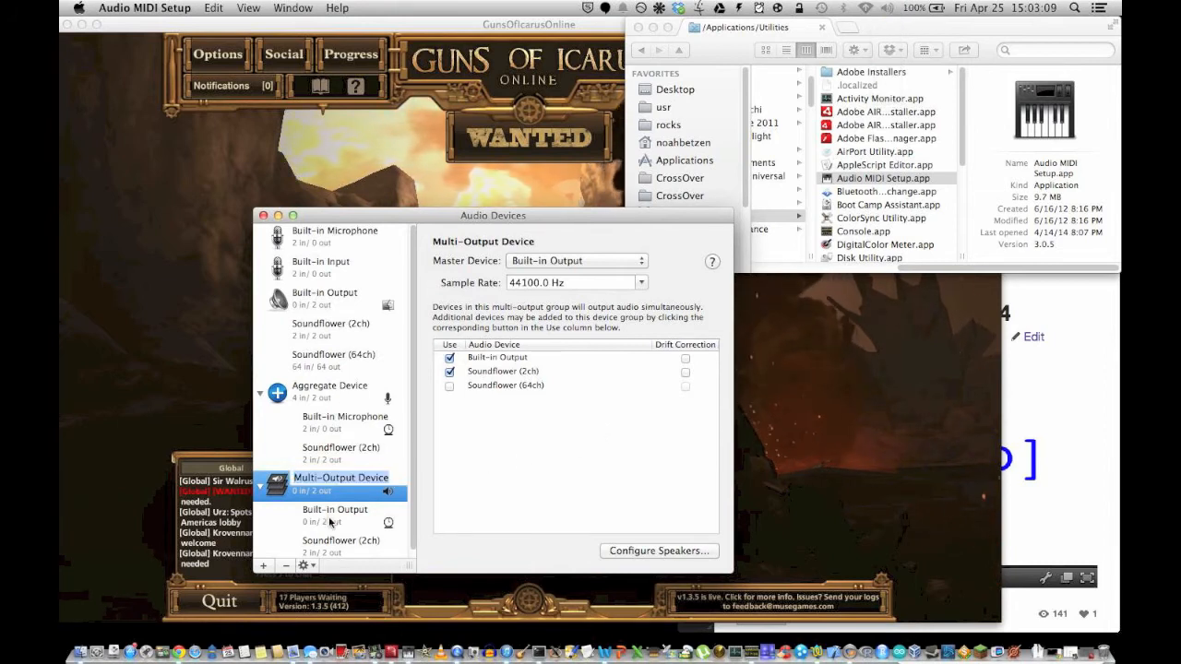
{"action": "left_click", "coordinate": [329, 517]}
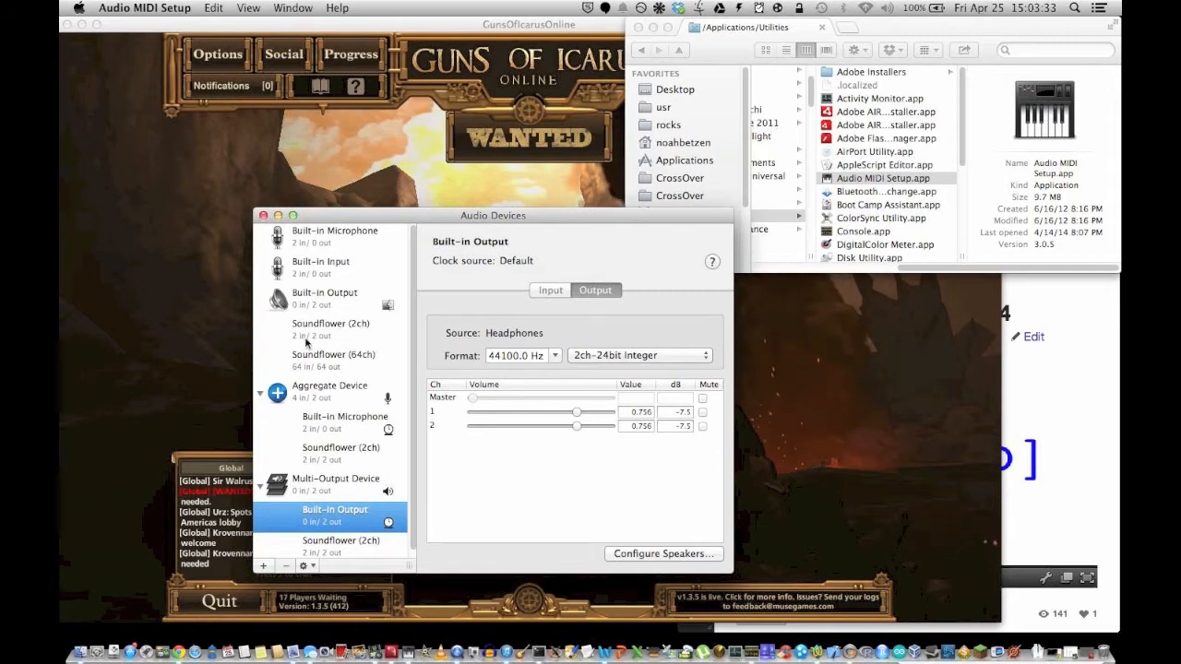
{"action": "left_click", "coordinate": [263, 216]}
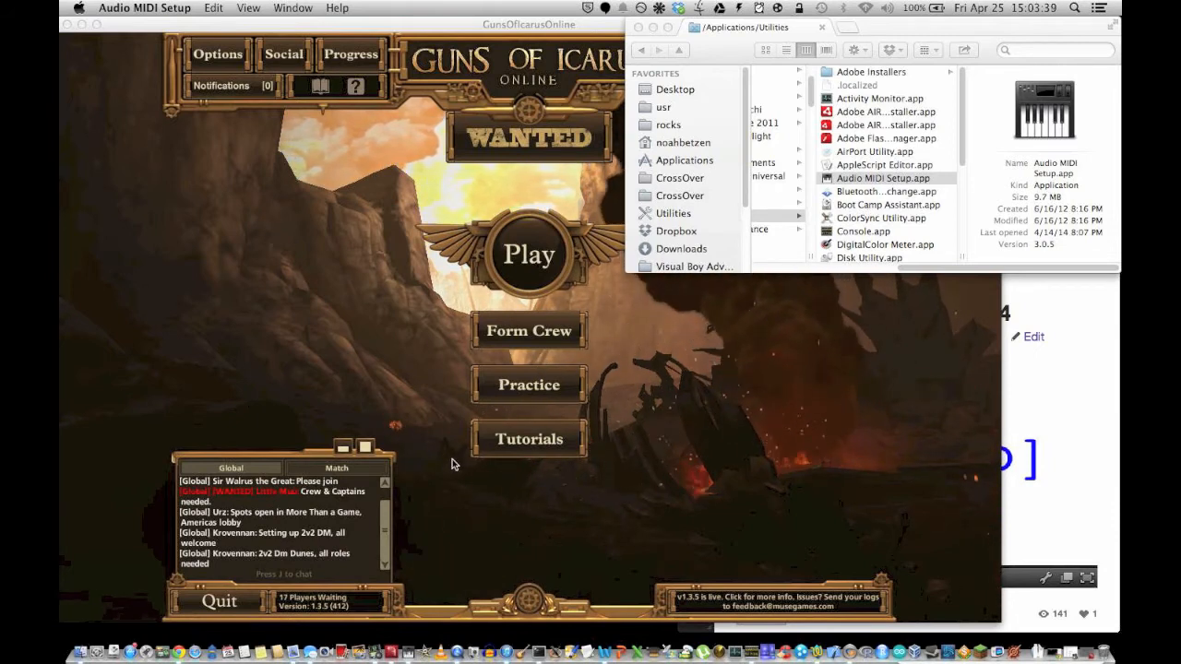
{"action": "left_click", "coordinate": [637, 27]}
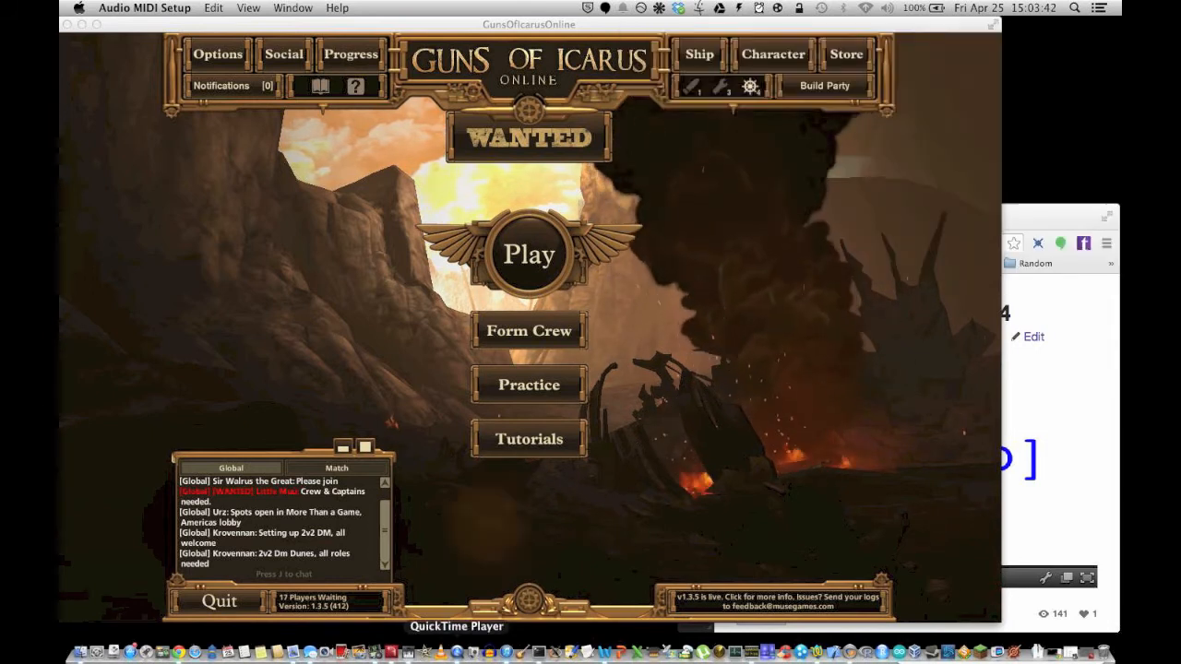
Switch to CamTwist, minimize its main window, and open the Studio window, moving it clear of the game's chat.
{"action": "left_click", "coordinate": [379, 654]}
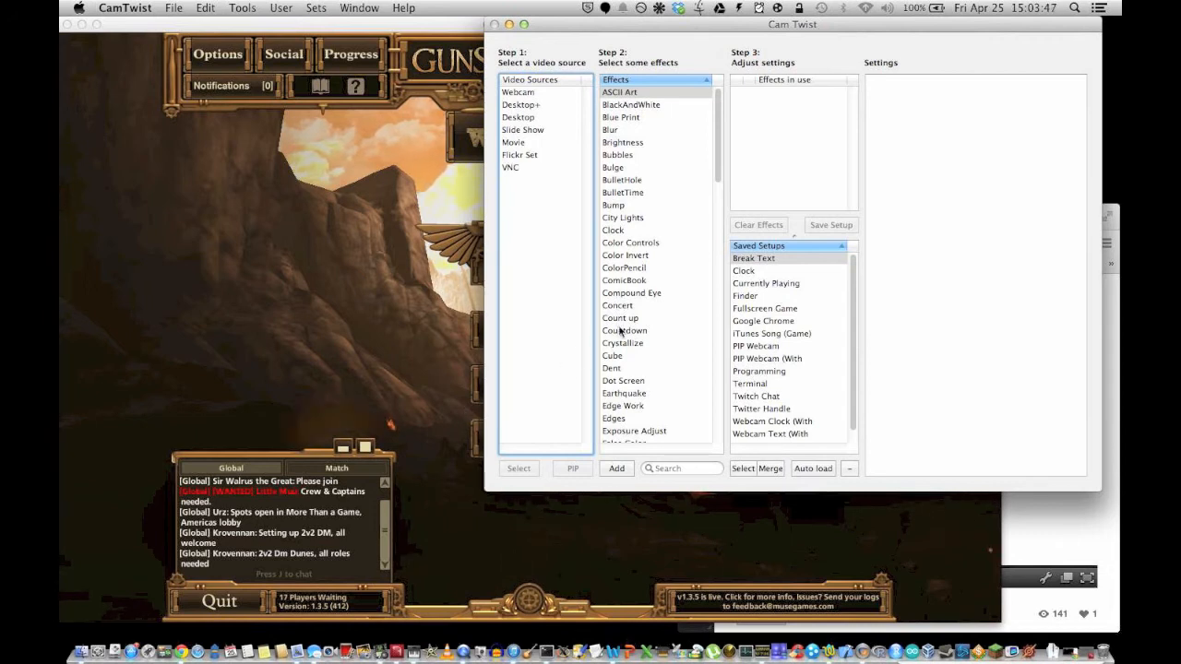
{"action": "left_click", "coordinate": [508, 25]}
{"action": "left_click", "coordinate": [243, 8]}
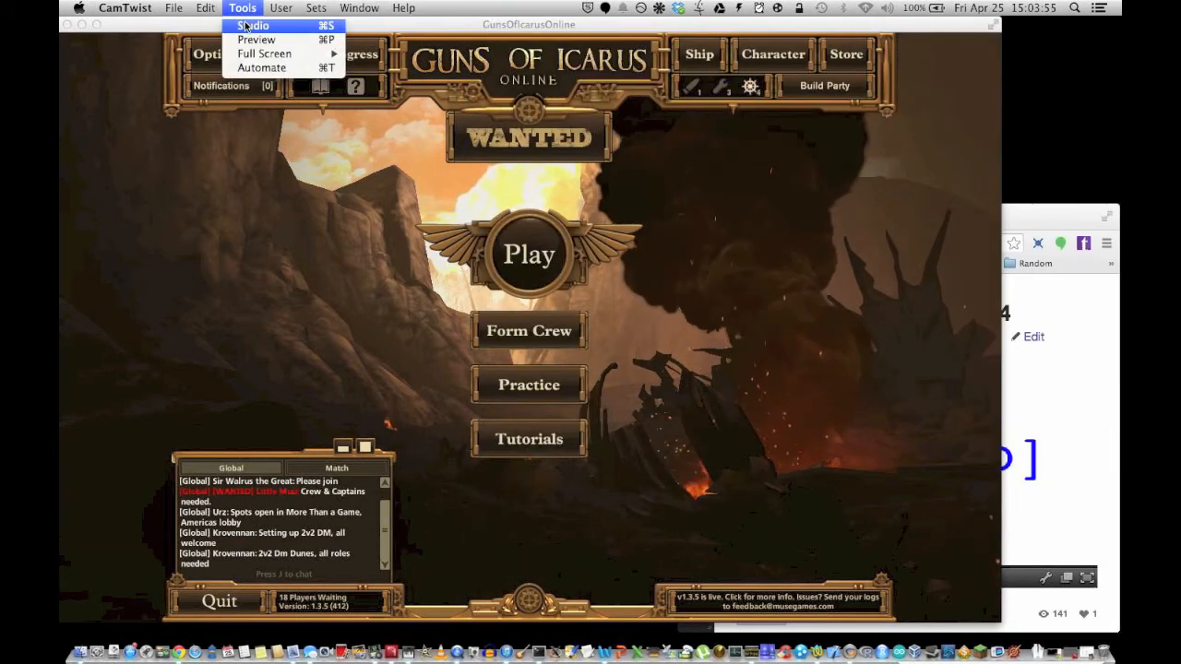
{"action": "left_click", "coordinate": [245, 26]}
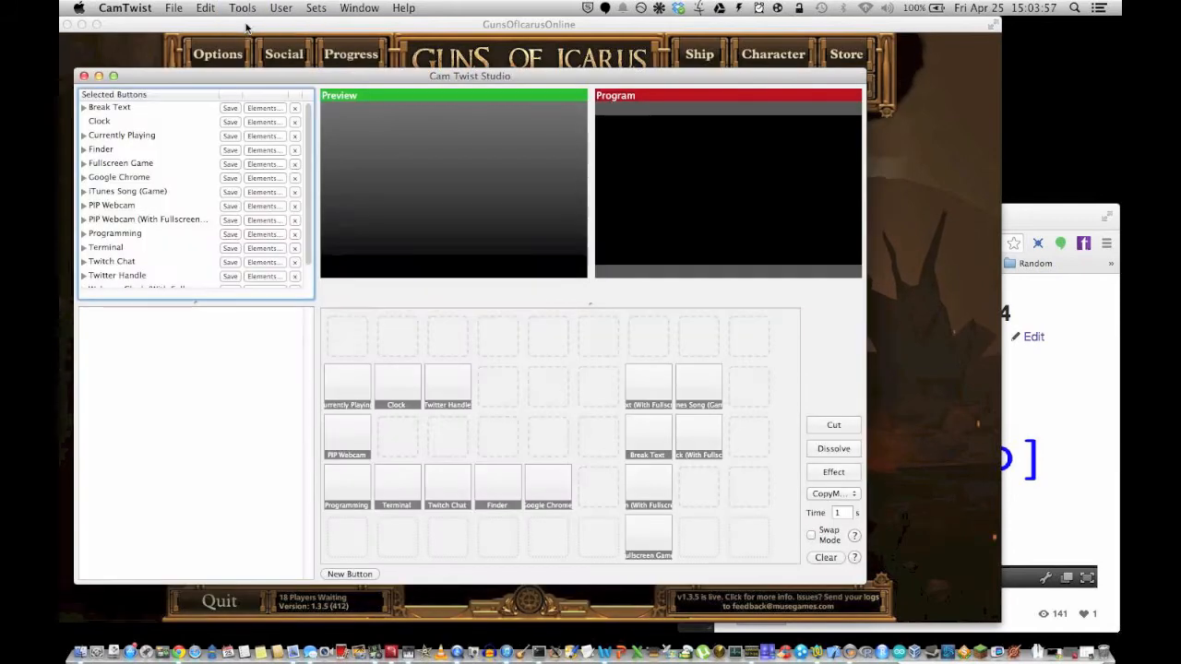
{"action": "left_click_drag", "start_coordinate": [340, 78], "coordinate": [583, 63]}
Open the CamTwist preferences over the Studio window and examine the General settings for audio output, frame rate and video size.
{"action": "left_click", "coordinate": [125, 7]}
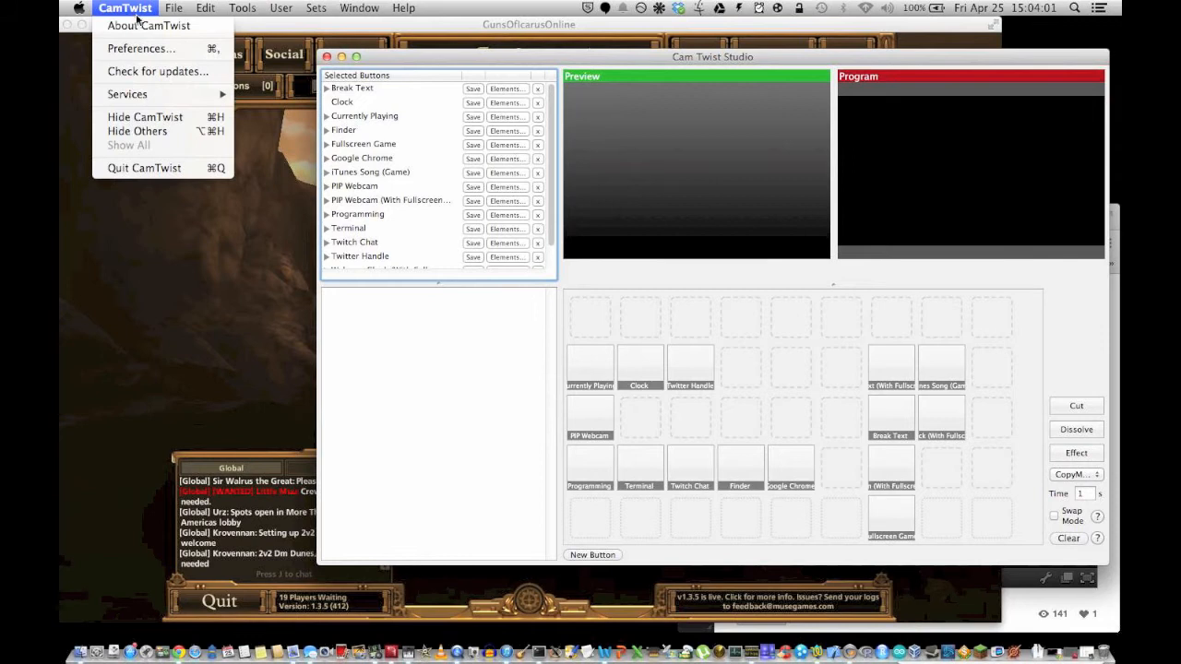
{"action": "left_click", "coordinate": [143, 49]}
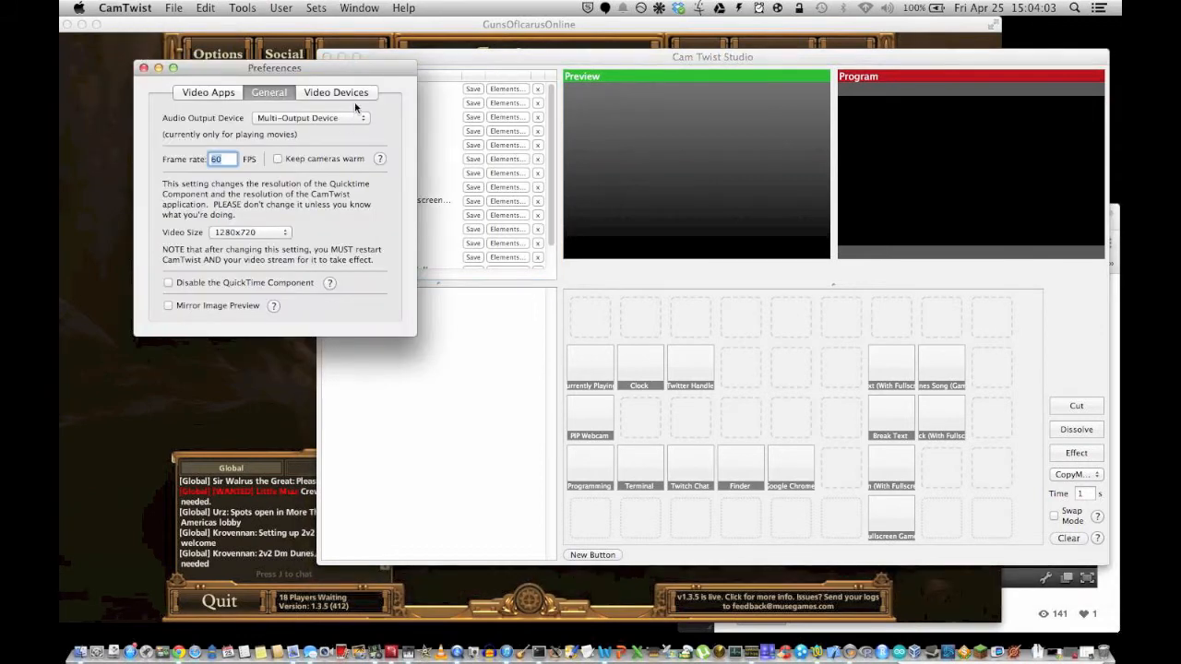
{"action": "left_click_drag", "start_coordinate": [349, 67], "coordinate": [680, 108]}
{"action": "left_click", "coordinate": [563, 135]}
{"action": "left_click", "coordinate": [578, 136]}
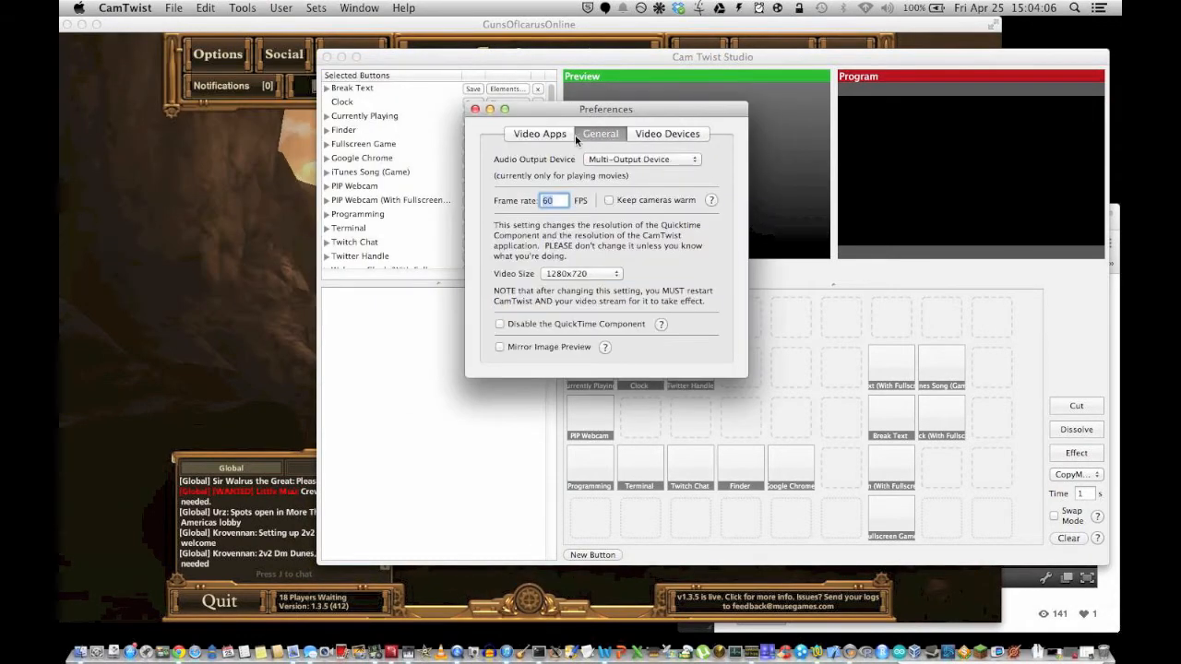
Review the available video size options, keep 1280x720, and close the CamTwist preferences.
{"action": "left_click", "coordinate": [607, 277]}
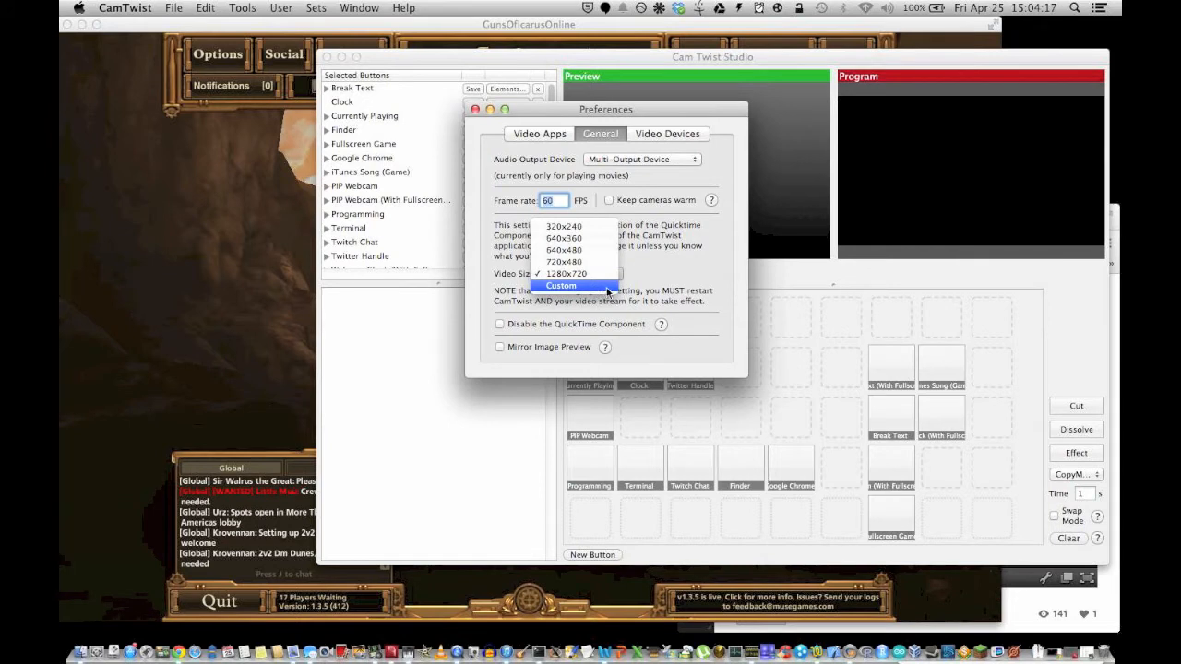
{"action": "left_click", "coordinate": [669, 266]}
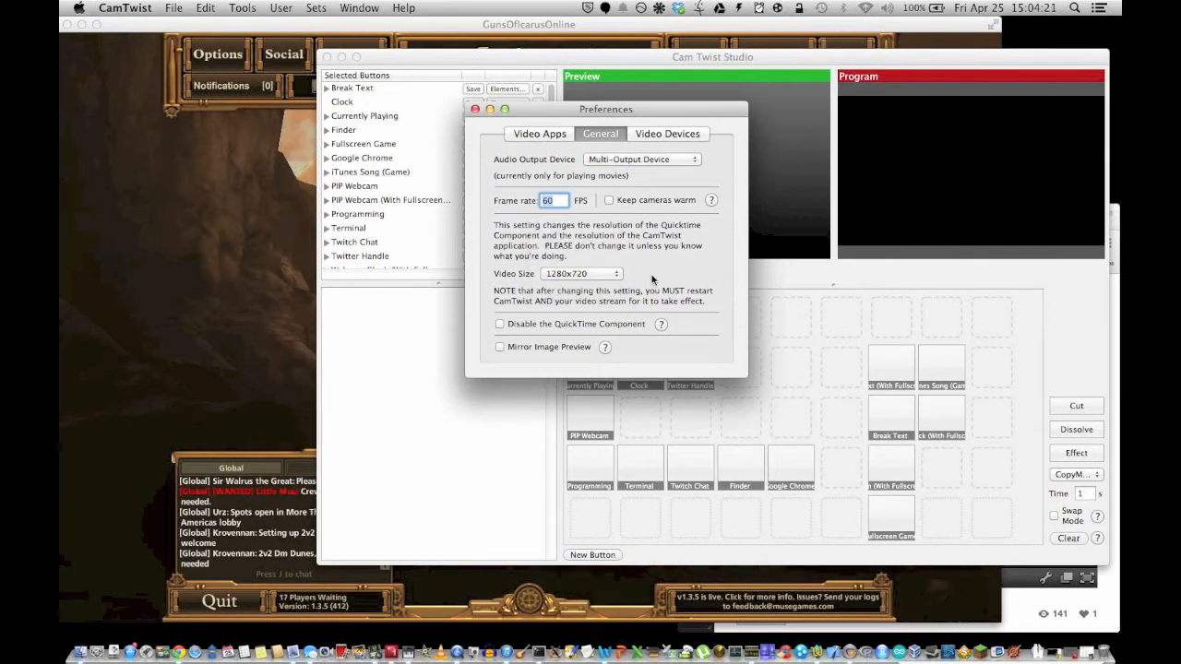
{"action": "left_click", "coordinate": [475, 110]}
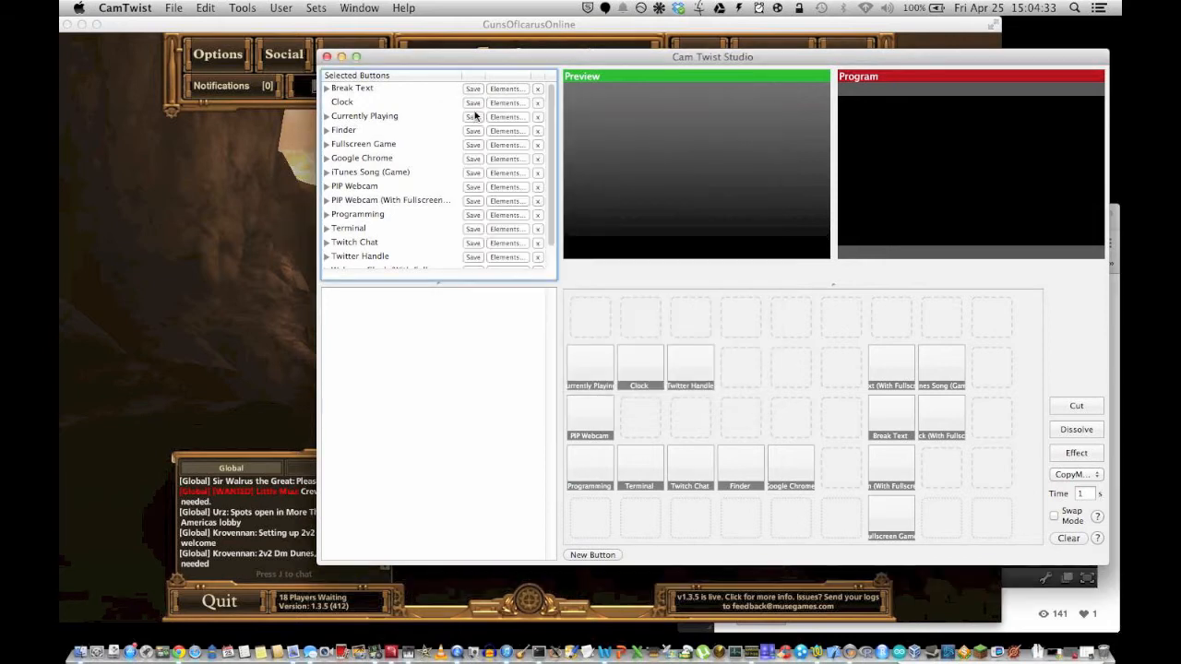
{"action": "left_click_drag", "start_coordinate": [479, 54], "coordinate": [479, 52]}
{"action": "left_click", "coordinate": [243, 8]}
{"action": "left_click", "coordinate": [246, 8]}
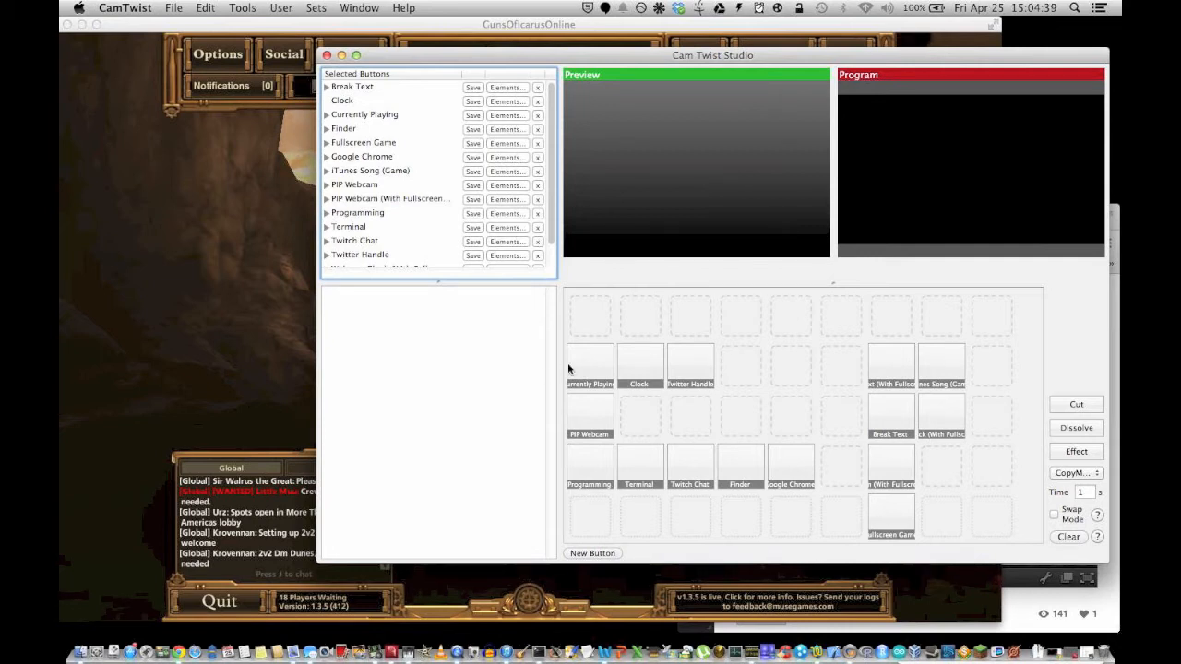
Add a new button to the Studio grid, and choose GunsOfIcarusOnline as the window captured by Fullscreen Game's Desktop+ source.
{"action": "left_click", "coordinate": [610, 555]}
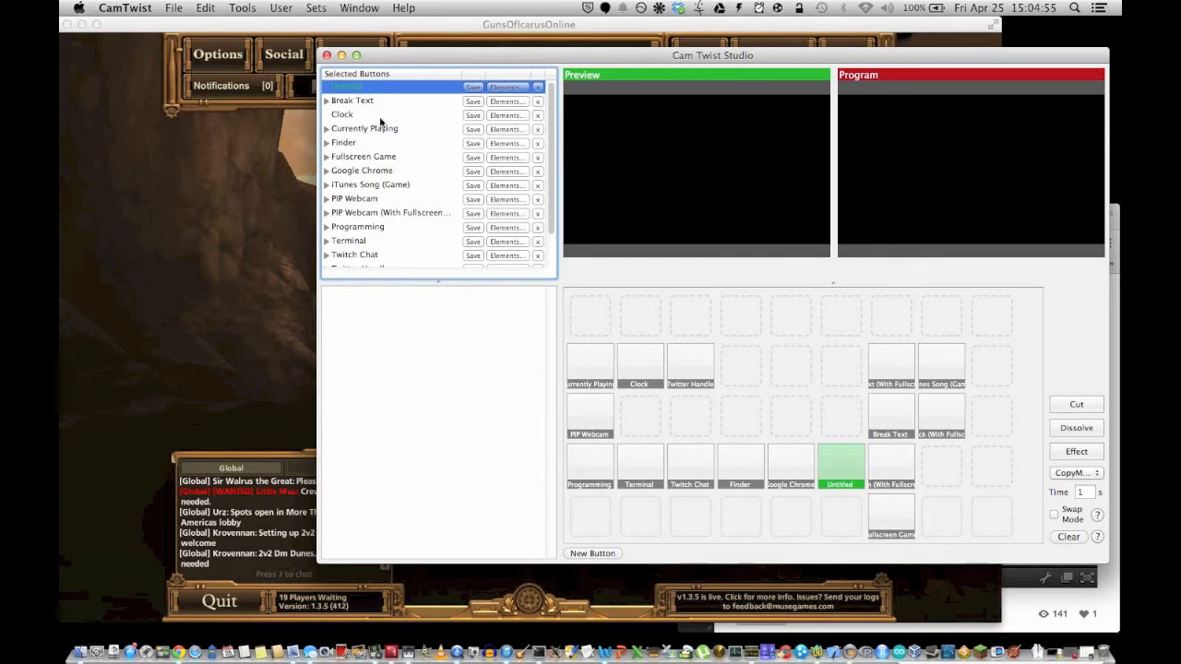
{"action": "left_click", "coordinate": [352, 162]}
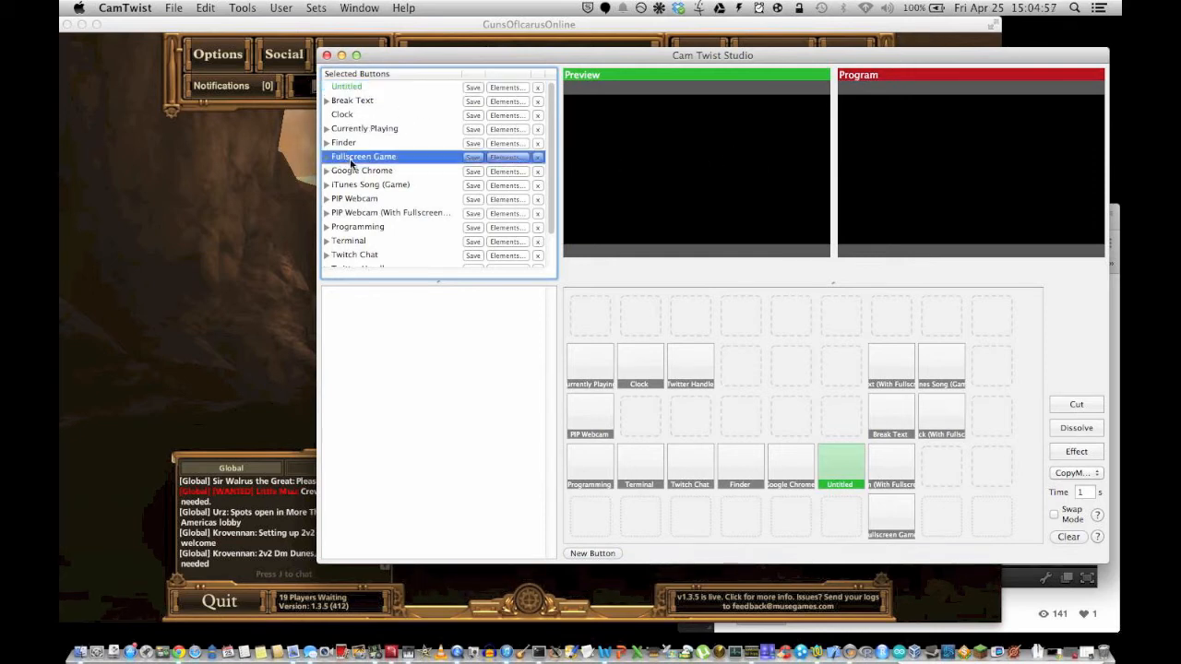
{"action": "left_click", "coordinate": [327, 159]}
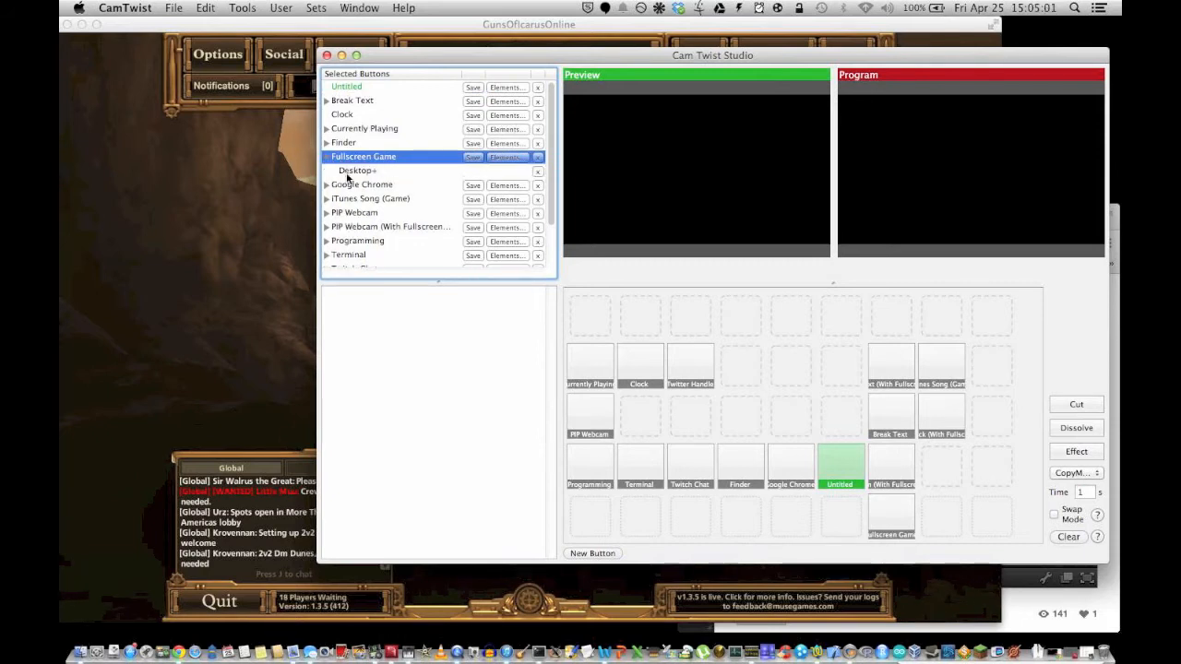
{"action": "left_click", "coordinate": [348, 174]}
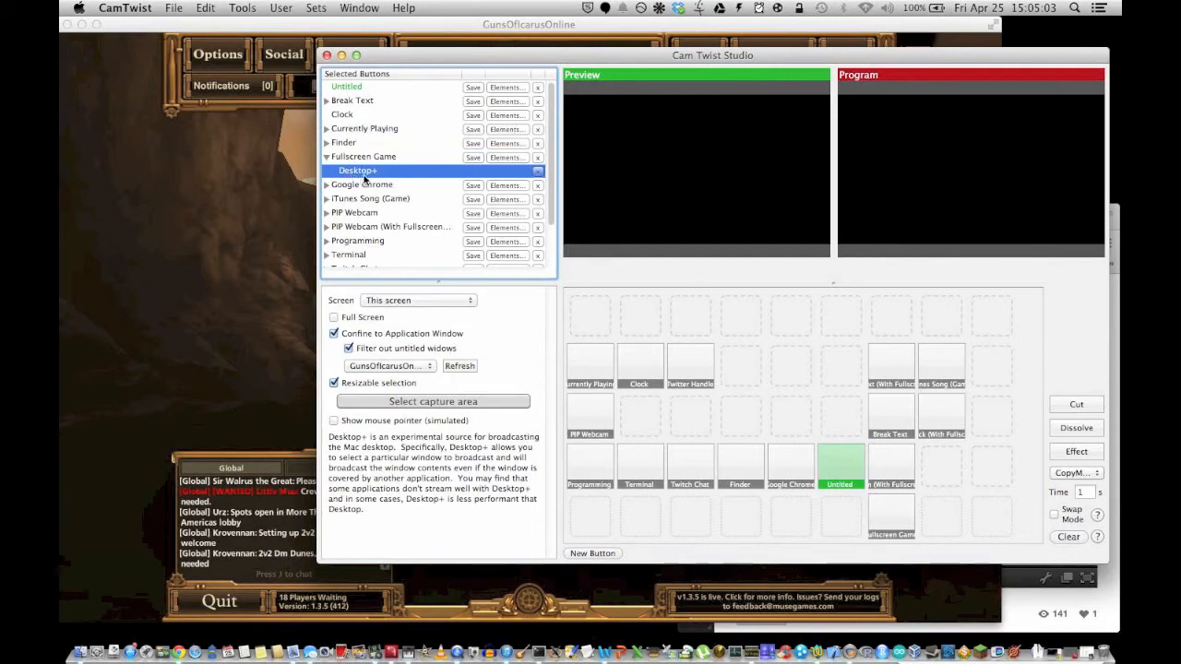
{"action": "left_click", "coordinate": [423, 366]}
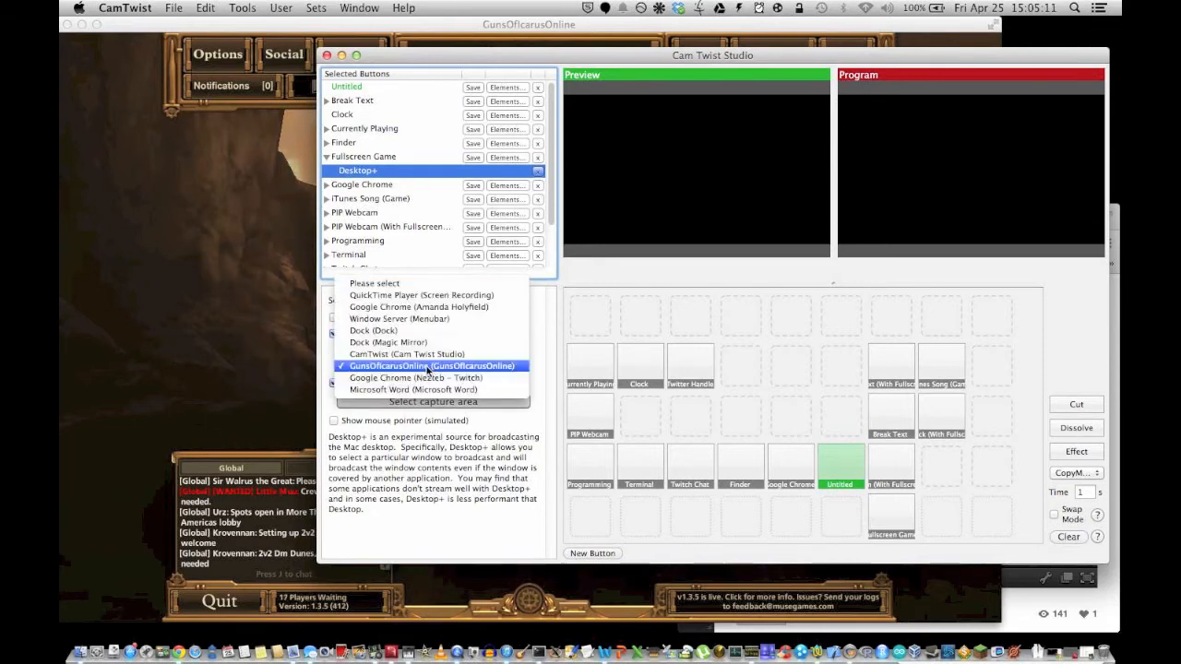
{"action": "left_click", "coordinate": [428, 367]}
Replace the new button with Fullscreen Game in the preview, and trim its capture area to leave out the game window's title bar.
{"action": "left_click", "coordinate": [847, 467]}
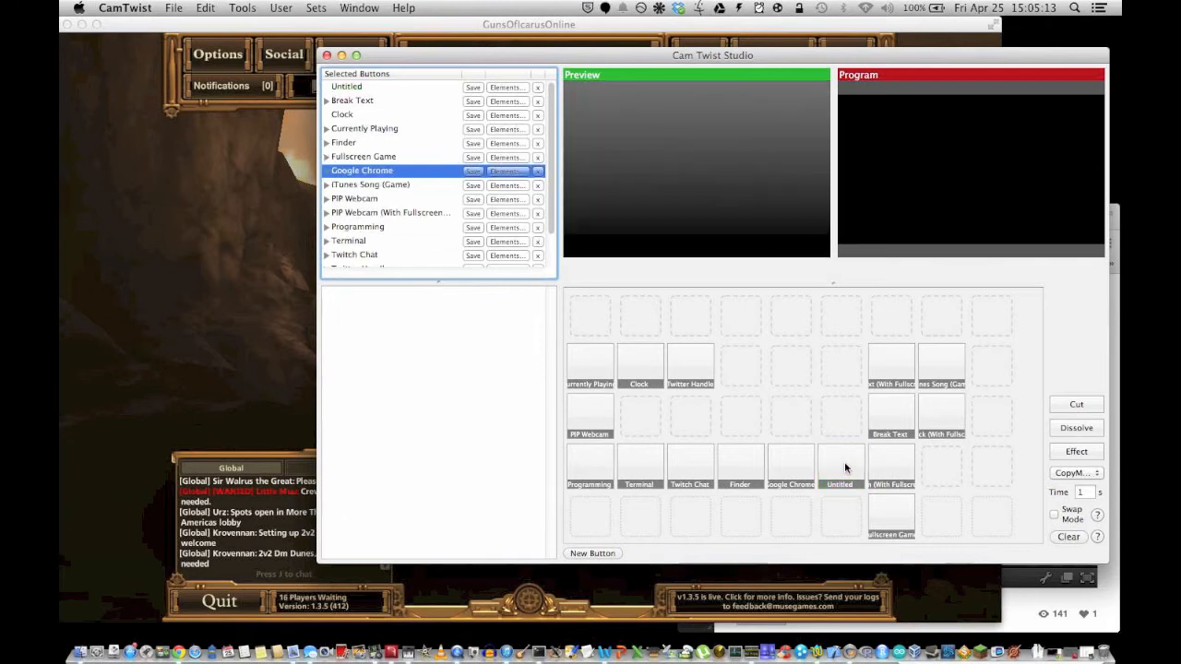
{"action": "left_click", "coordinate": [892, 517]}
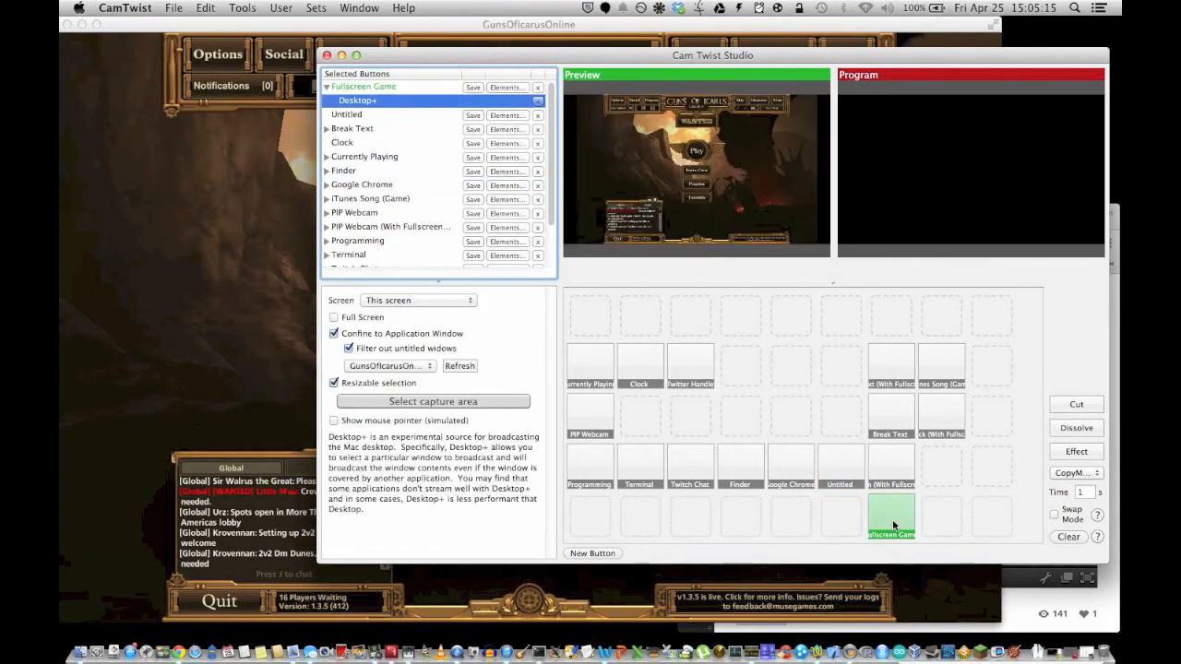
{"action": "left_click", "coordinate": [463, 366]}
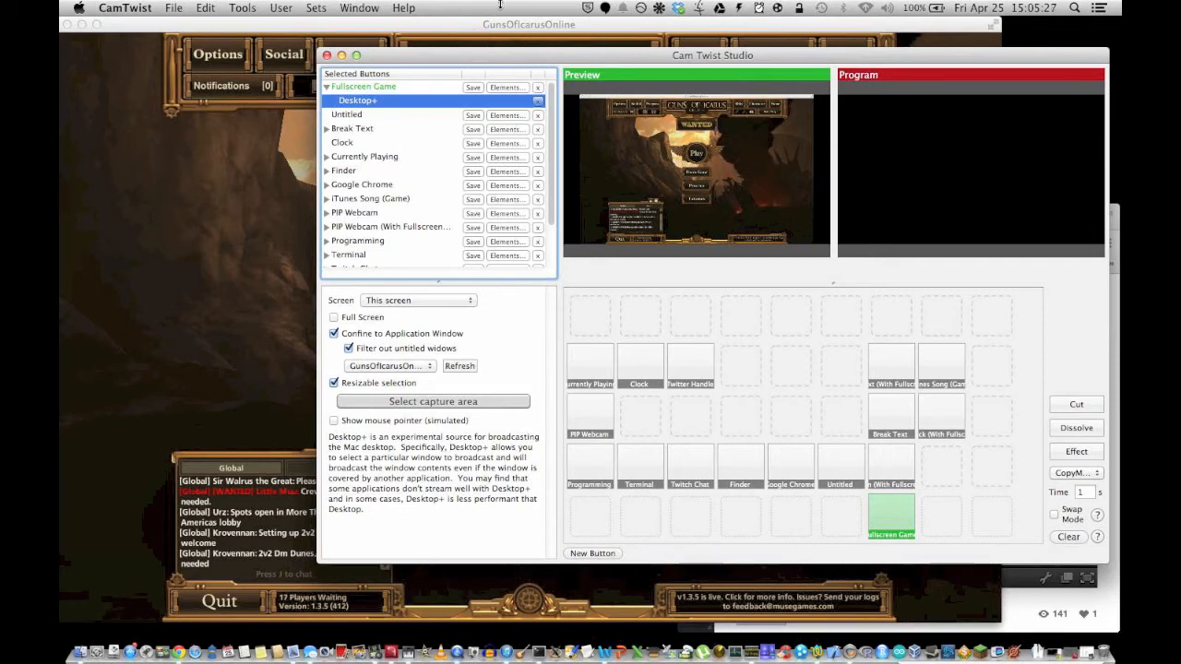
{"action": "left_click", "coordinate": [488, 406]}
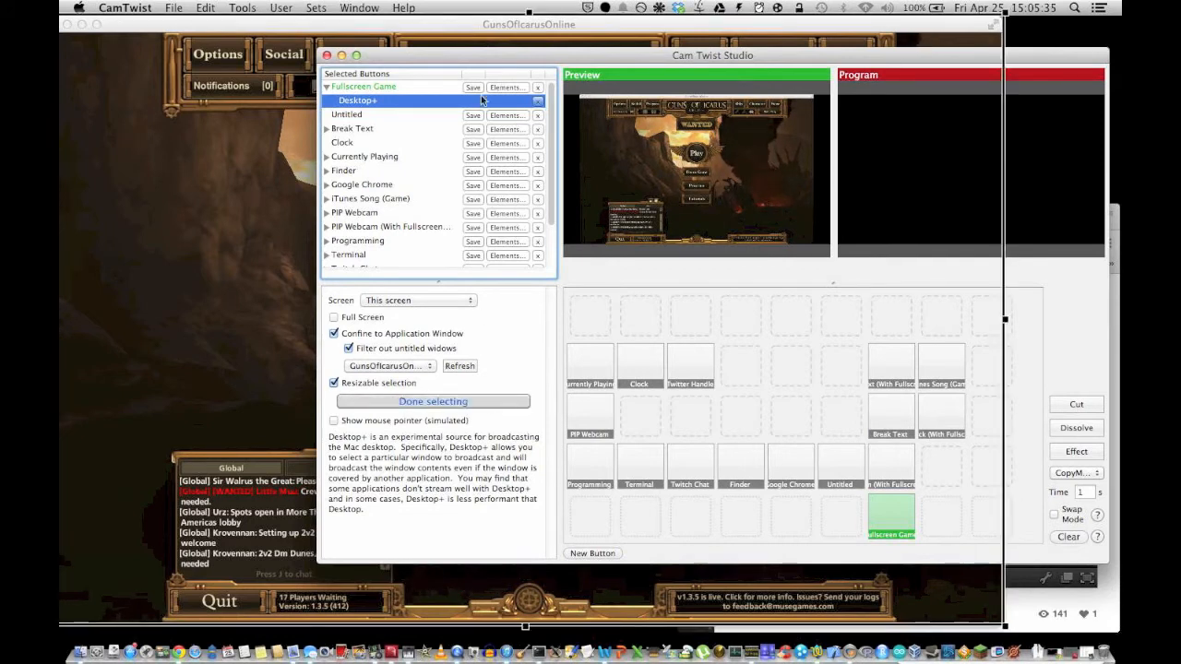
{"action": "left_click_drag", "start_coordinate": [528, 13], "coordinate": [531, 34]}
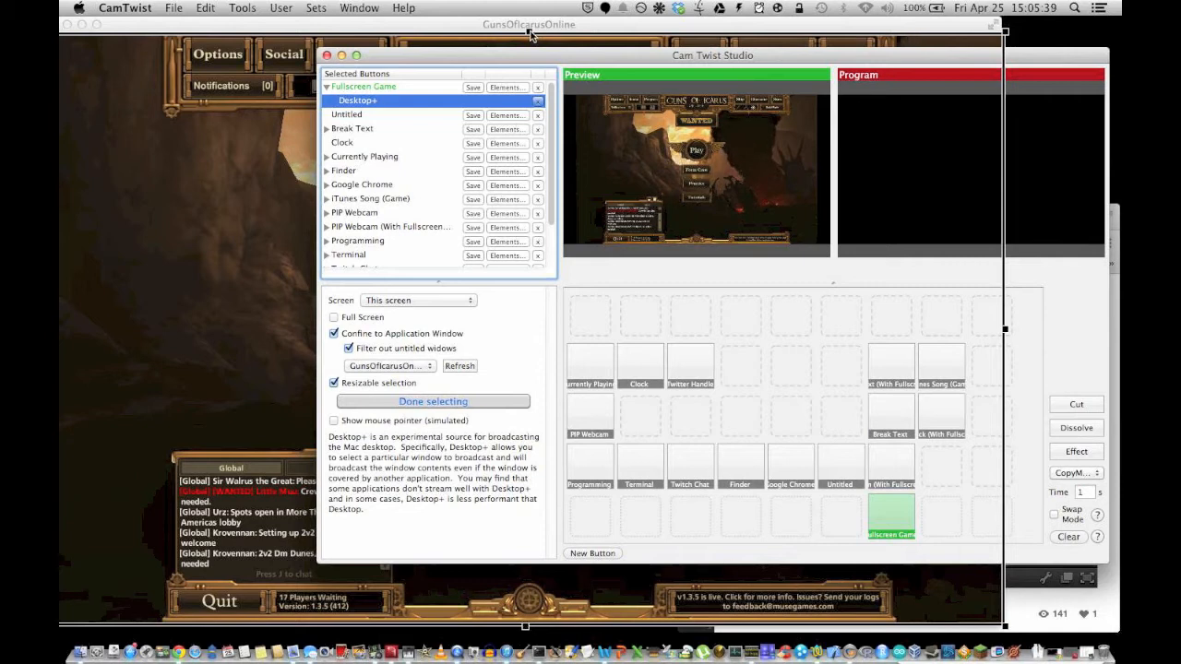
{"action": "left_click", "coordinate": [460, 402]}
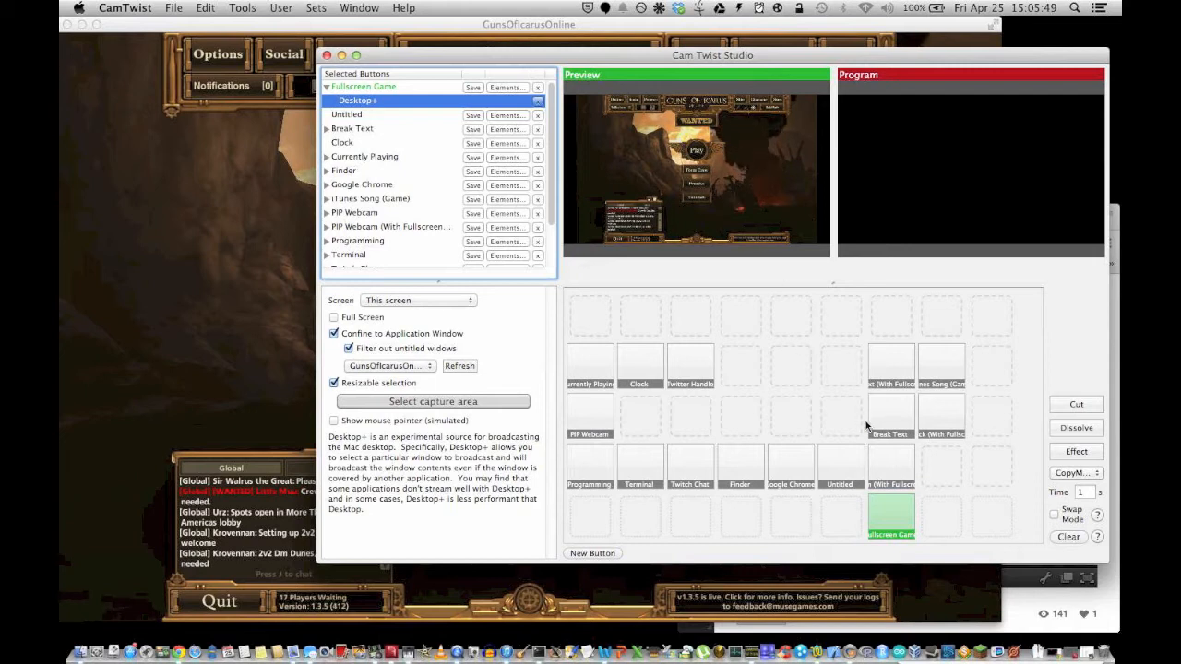
Add the fullscreen PIP webcam, webcam clock, webcam text and iTunes Song overlays to the preview, and cut the scene to Program.
{"action": "left_click", "coordinate": [888, 466]}
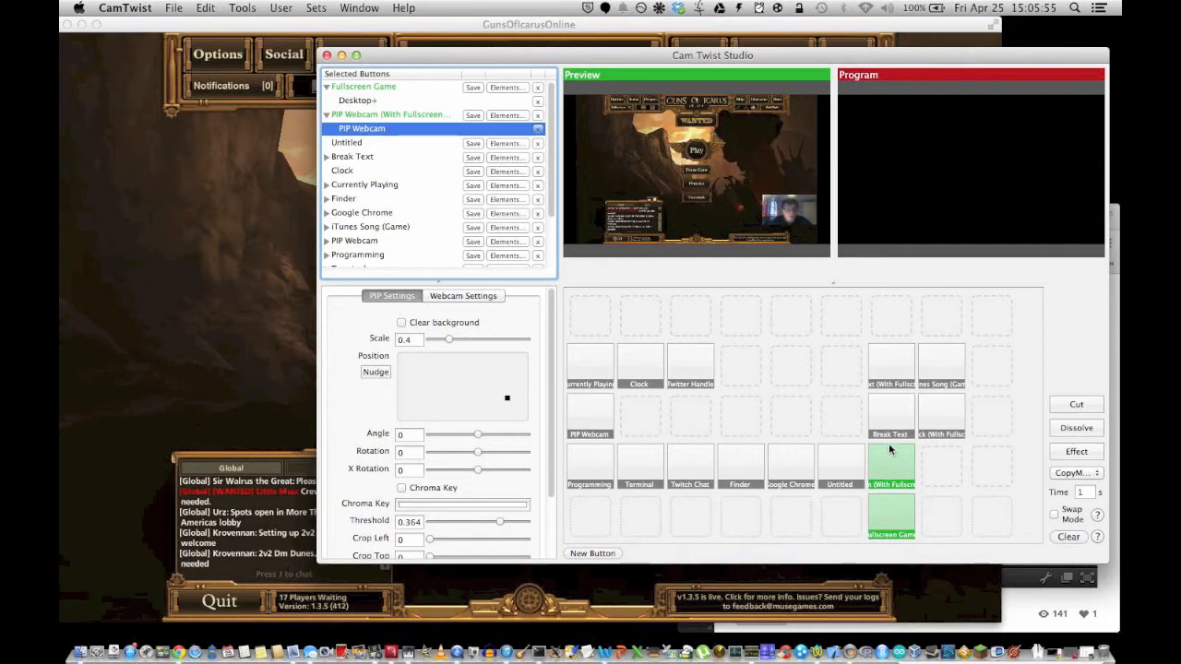
{"action": "left_click", "coordinate": [948, 417]}
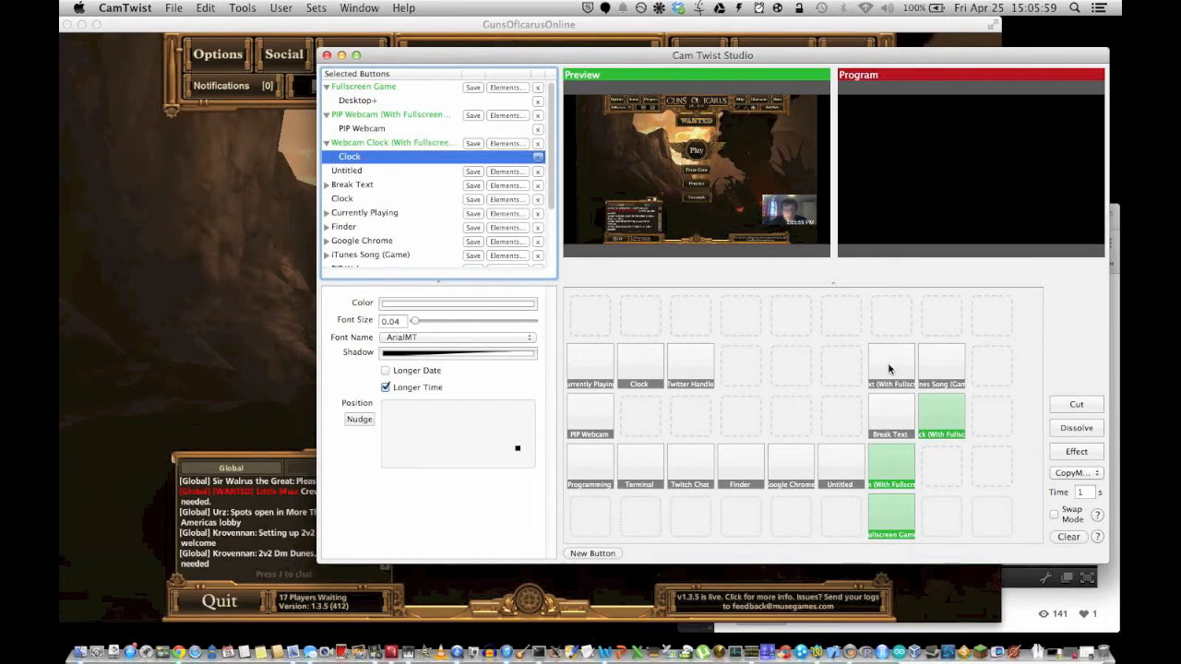
{"action": "left_click", "coordinate": [936, 367]}
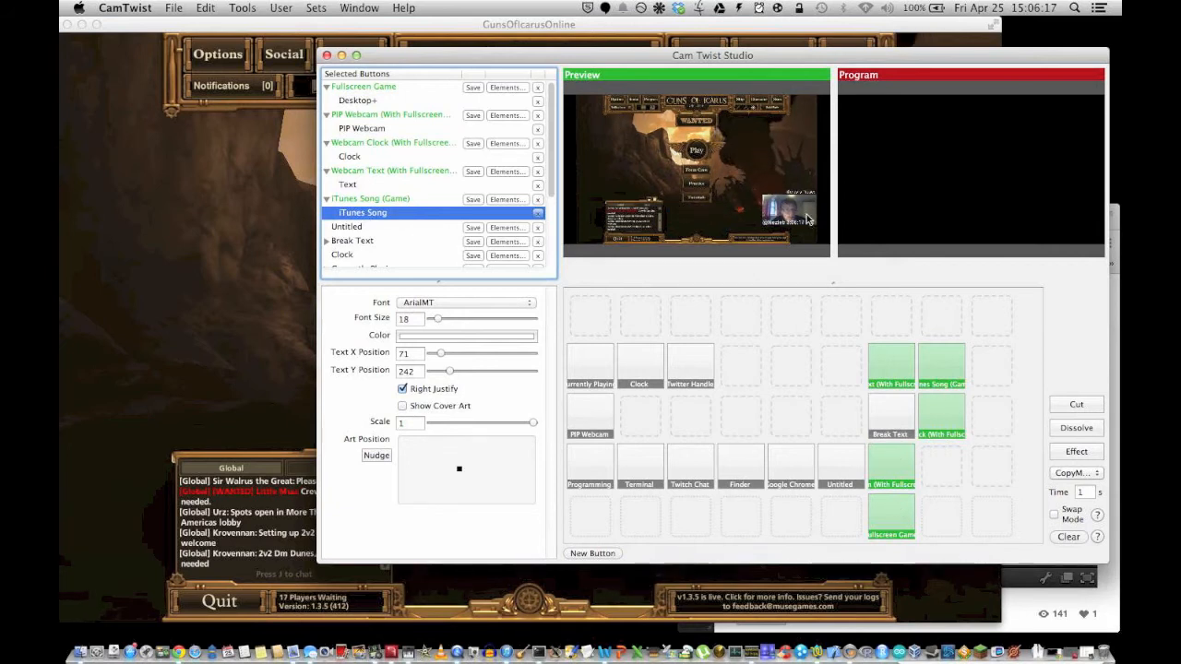
{"action": "left_click", "coordinate": [1077, 404]}
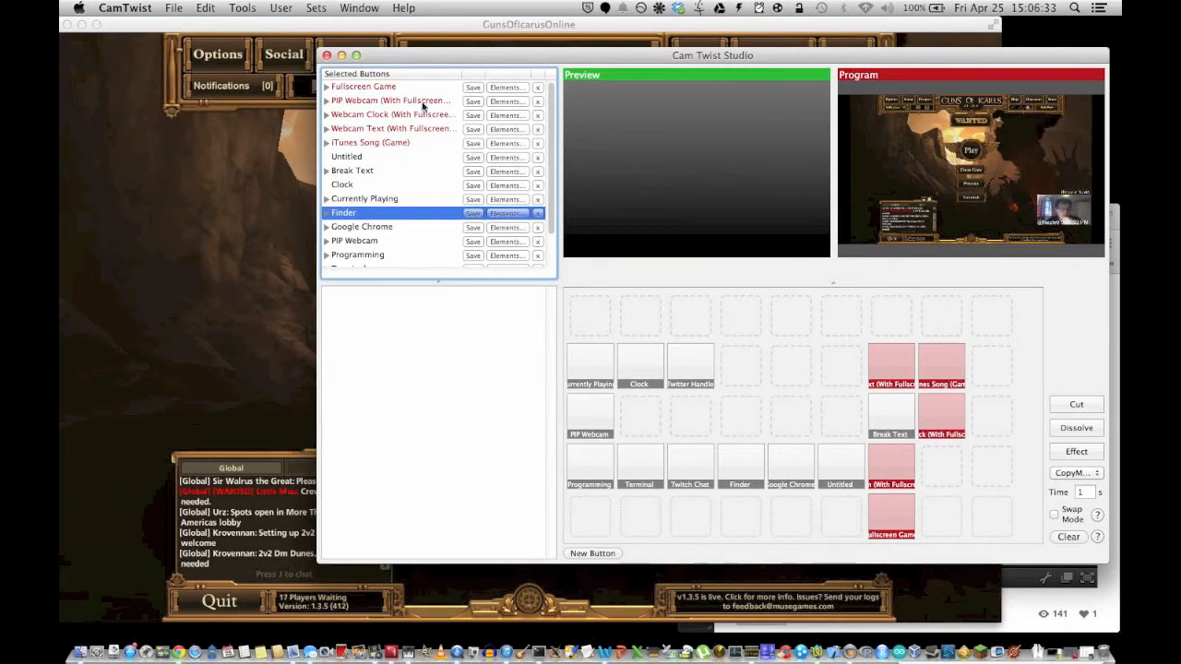
Close the Studio window, switch to Flash Media Live Encoder, and move its window up clear of the game's chat.
{"action": "left_click", "coordinate": [326, 55]}
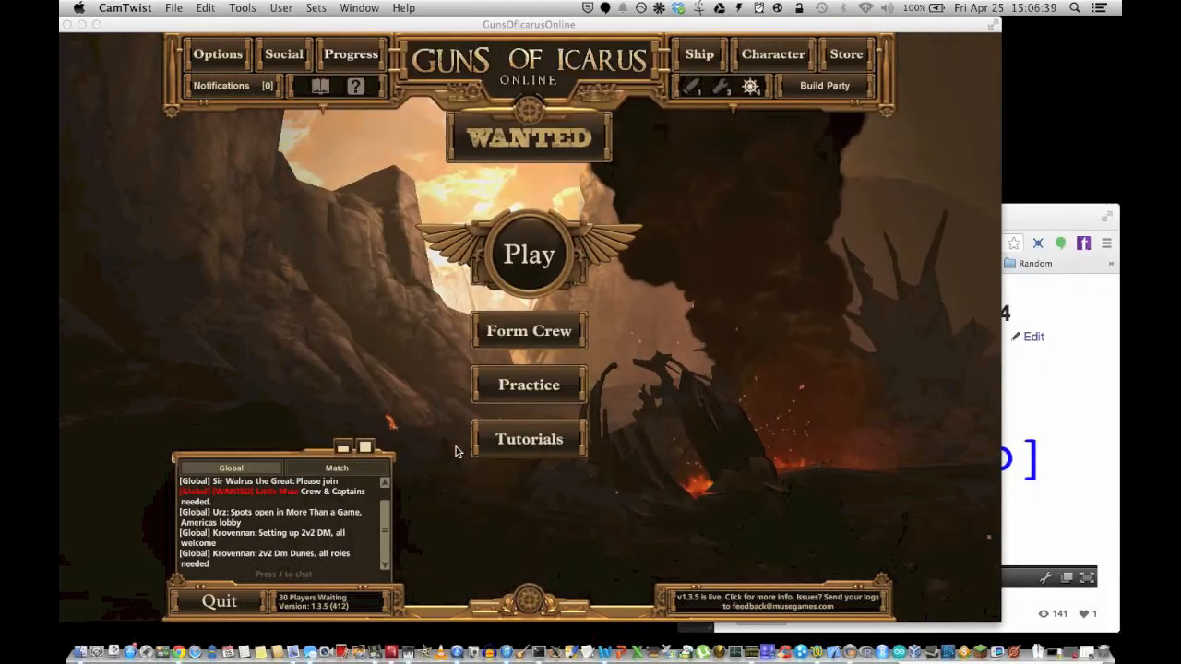
{"action": "left_click", "coordinate": [391, 653]}
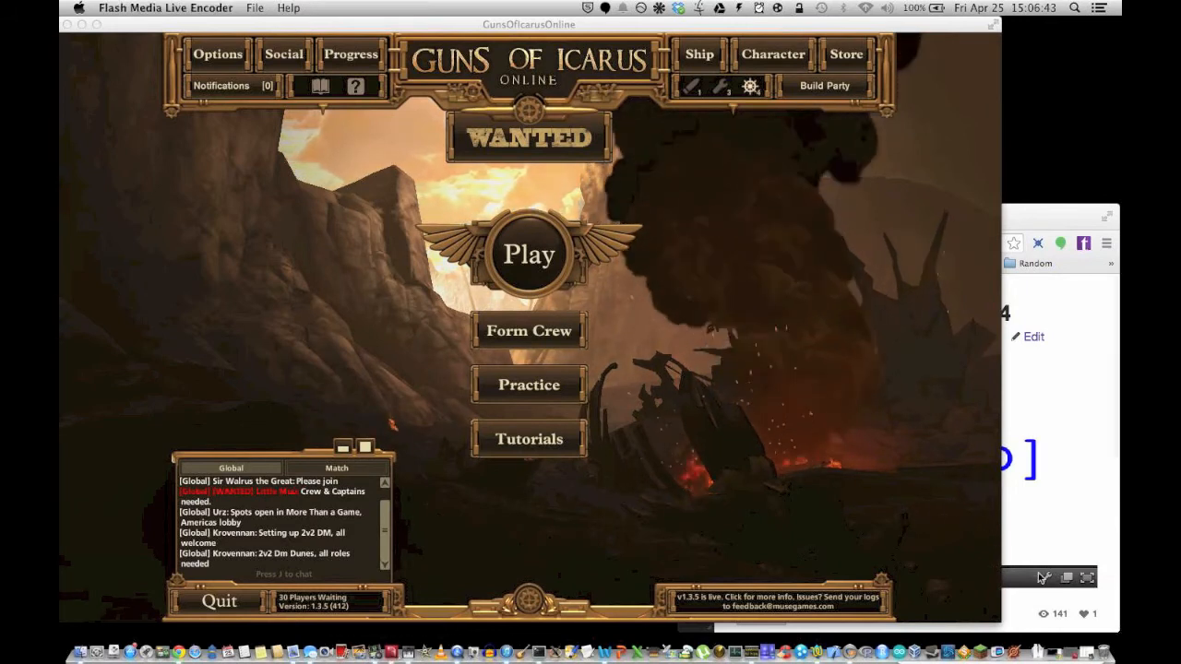
{"action": "left_click", "coordinate": [1073, 657]}
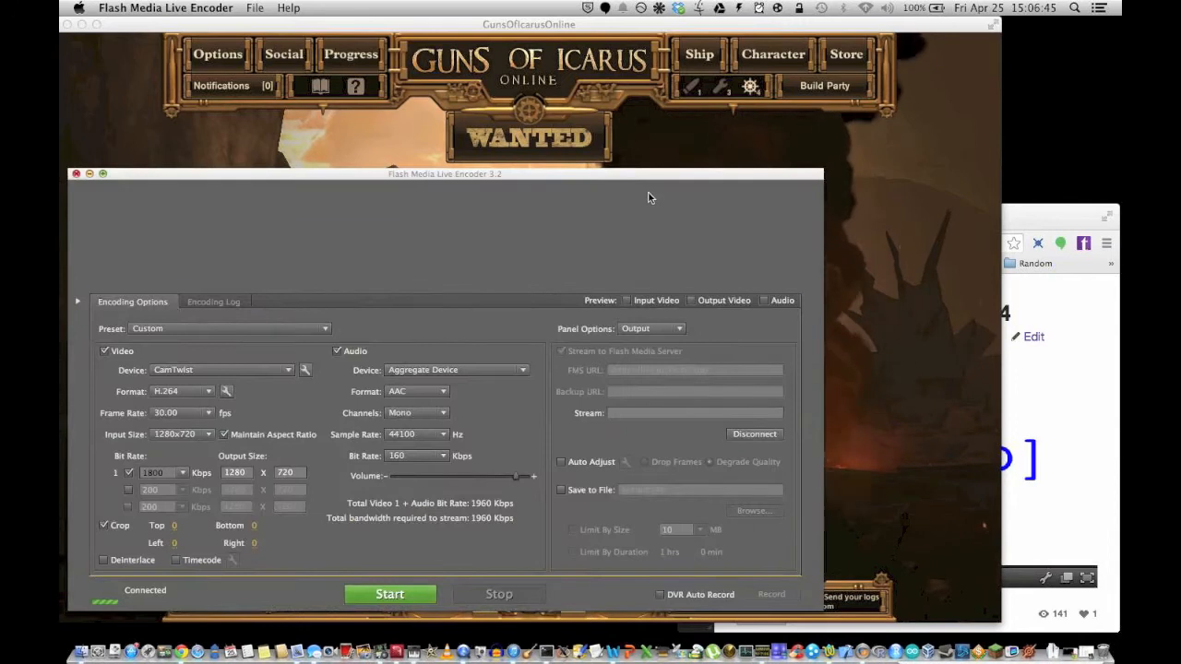
{"action": "left_click_drag", "start_coordinate": [648, 176], "coordinate": [908, 87]}
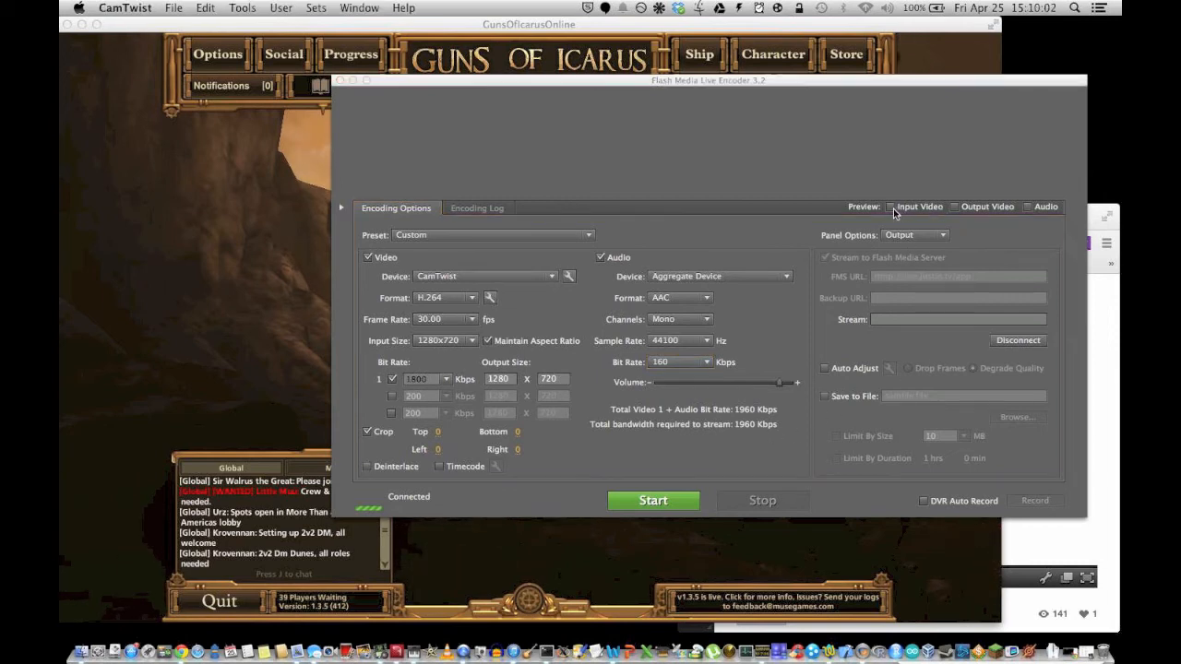
Turn on the input video preview to check the CamTwist picture, and turn it off again.
{"action": "left_click", "coordinate": [891, 208]}
{"action": "left_click", "coordinate": [891, 209]}
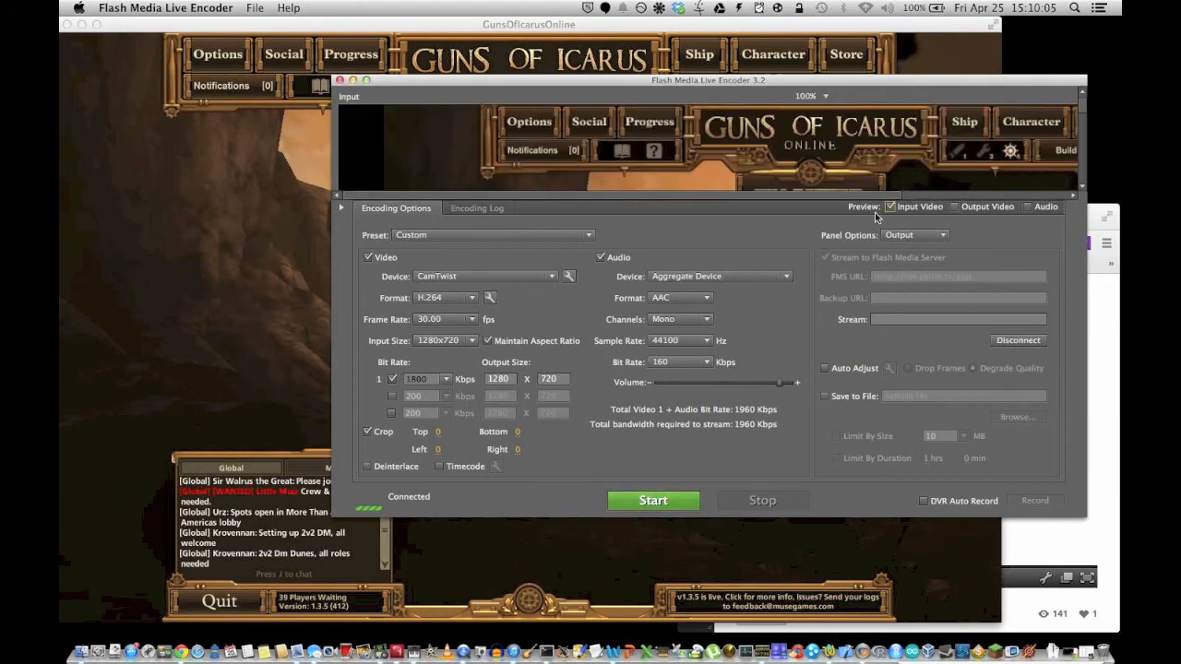
{"action": "left_click", "coordinate": [891, 208]}
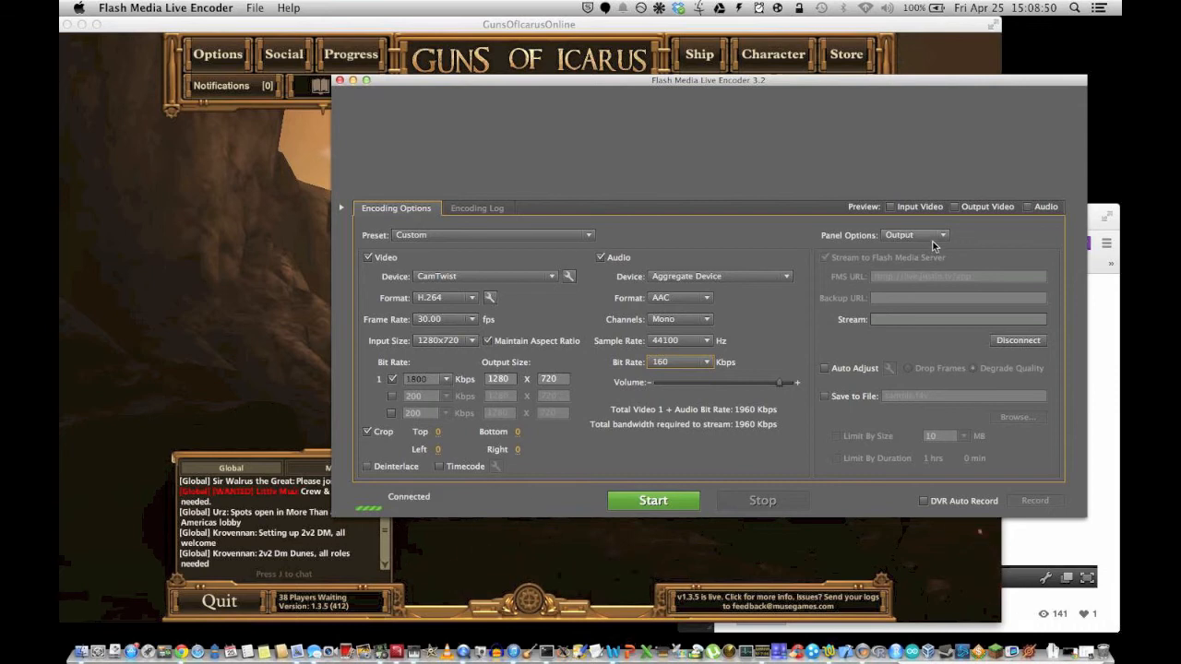
Check the Panel Options choices, keep Output, and go to the Stream field.
{"action": "left_click", "coordinate": [945, 238]}
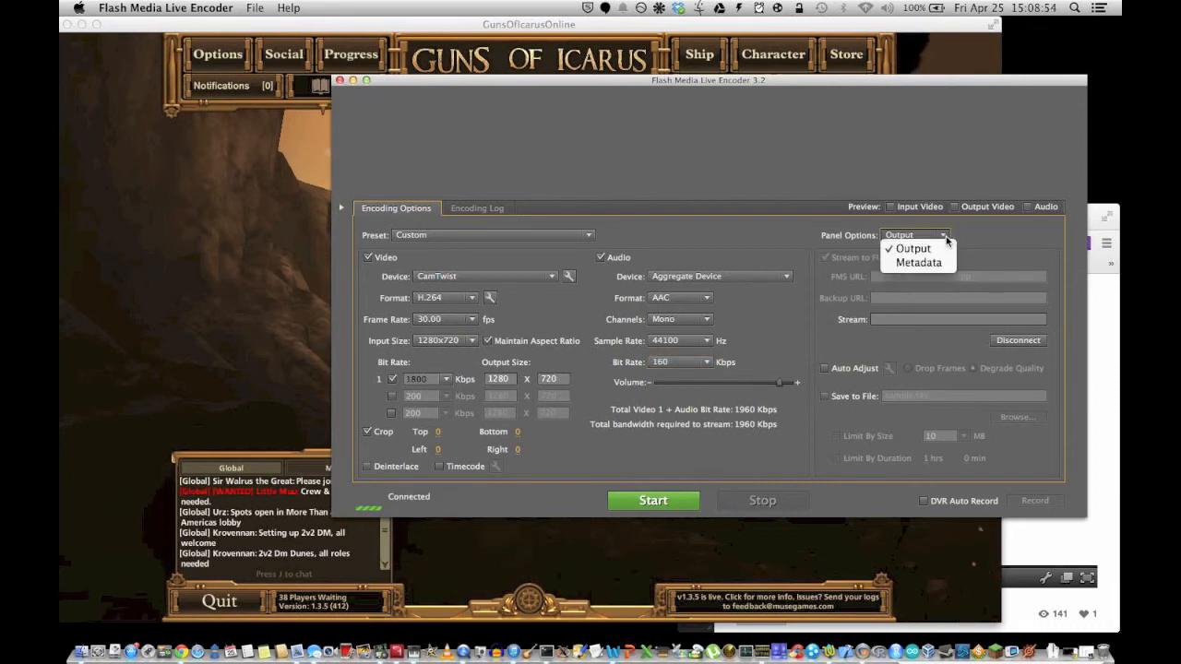
{"action": "left_click", "coordinate": [950, 236]}
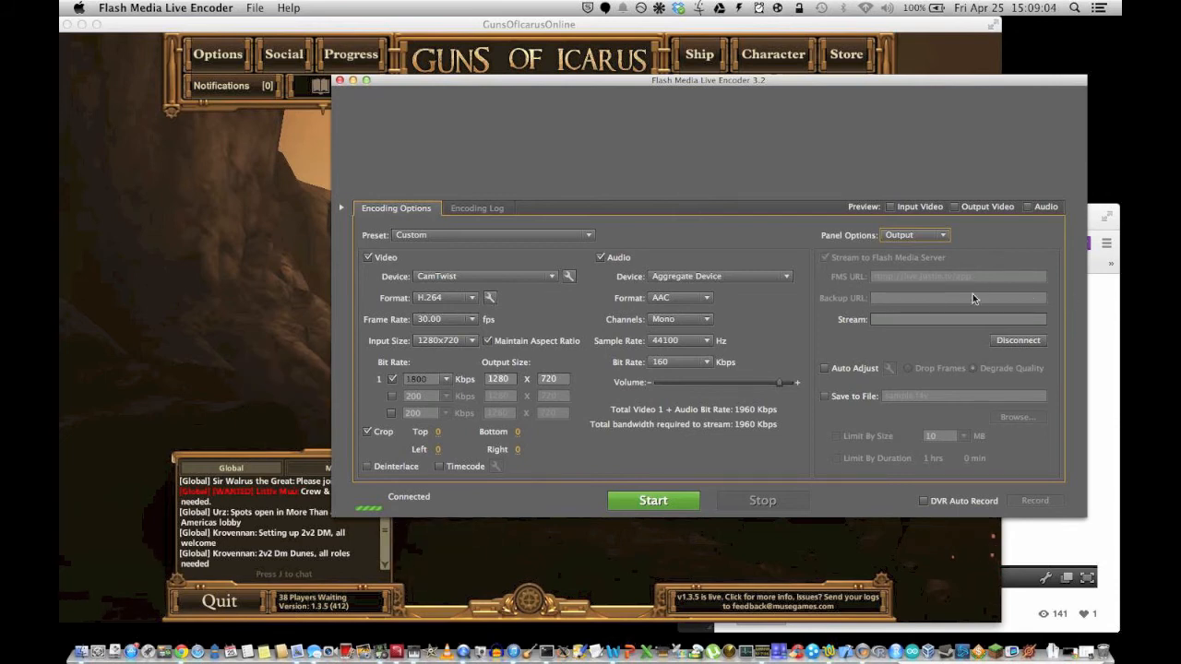
{"action": "left_click", "coordinate": [912, 322]}
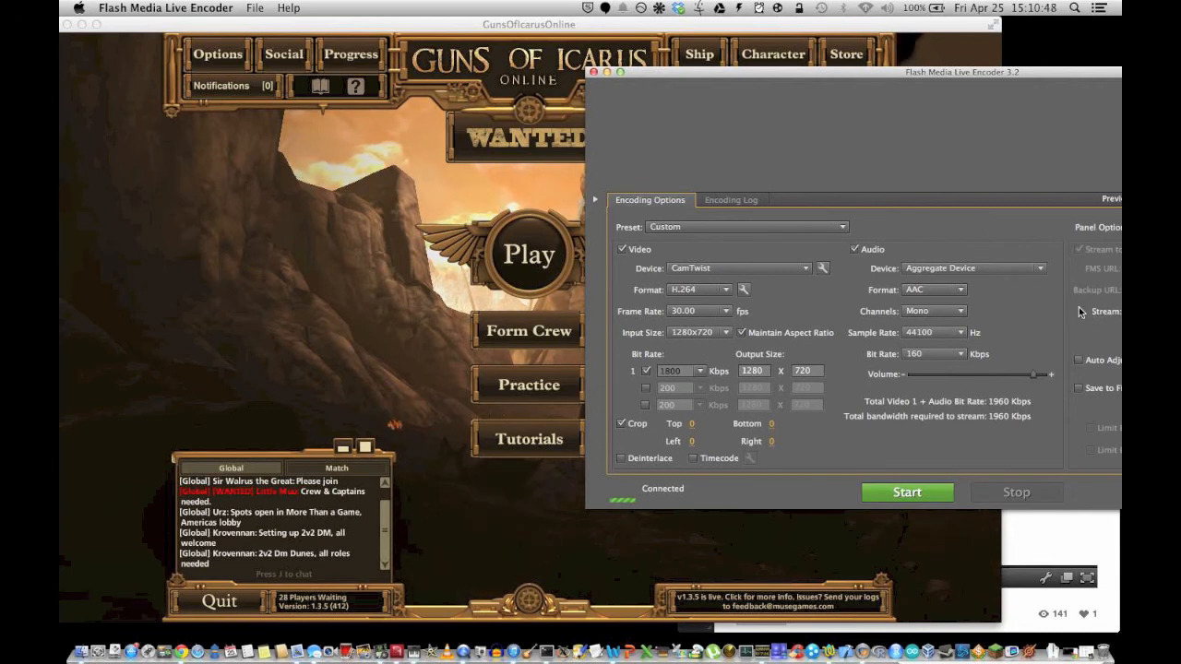
Start the encoder's stream, move its window down out of the way, and bring the Twitch channel page in Chrome to the front.
{"action": "left_click", "coordinate": [909, 493]}
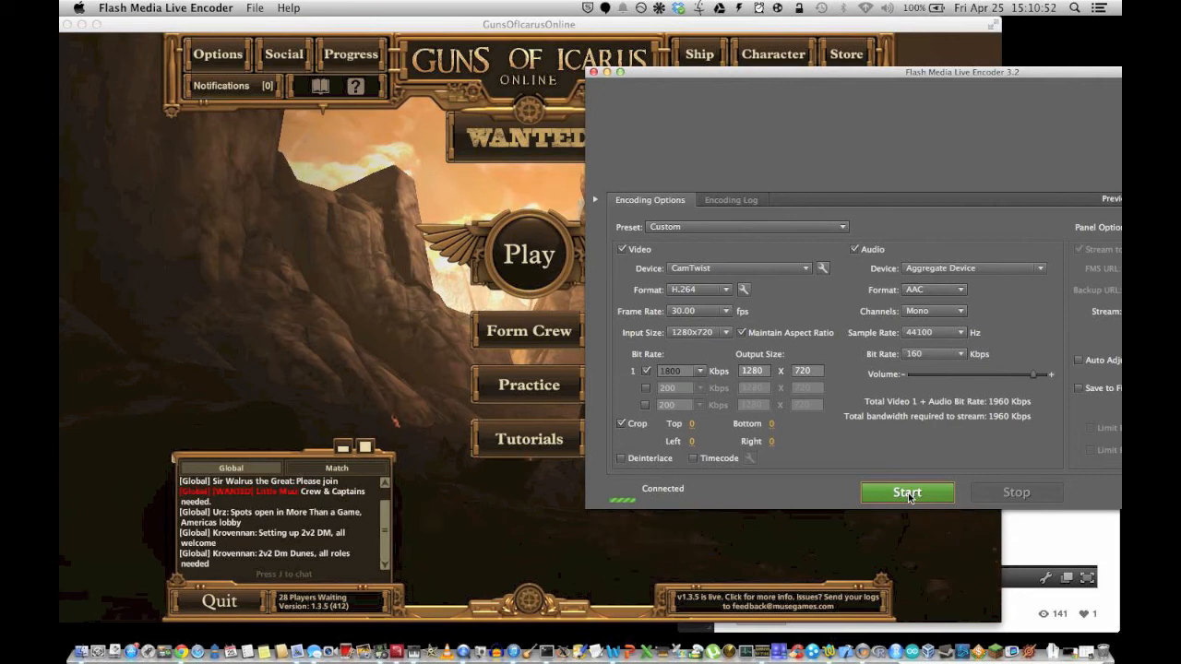
{"action": "left_click_drag", "start_coordinate": [733, 118], "coordinate": [608, 616]}
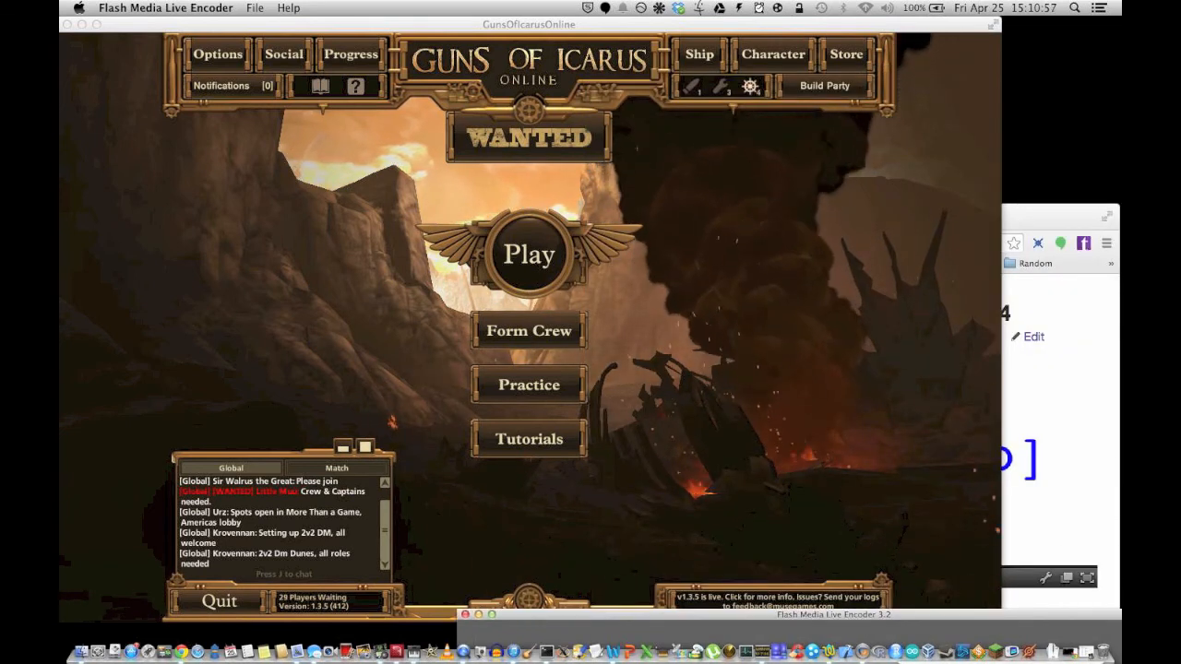
{"action": "left_click", "coordinate": [1046, 216]}
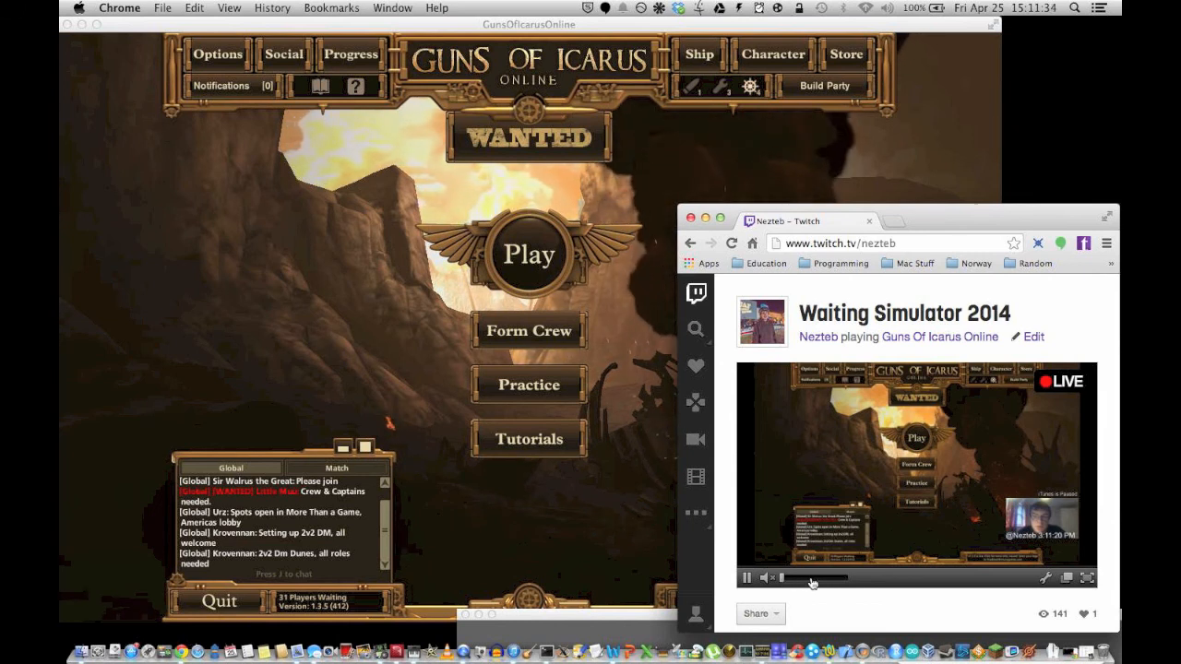
Play Voodoo People (Pendulum Remix) in iTunes, close its window, and raise the Twitch player's volume to maximum.
{"action": "left_click", "coordinate": [518, 655]}
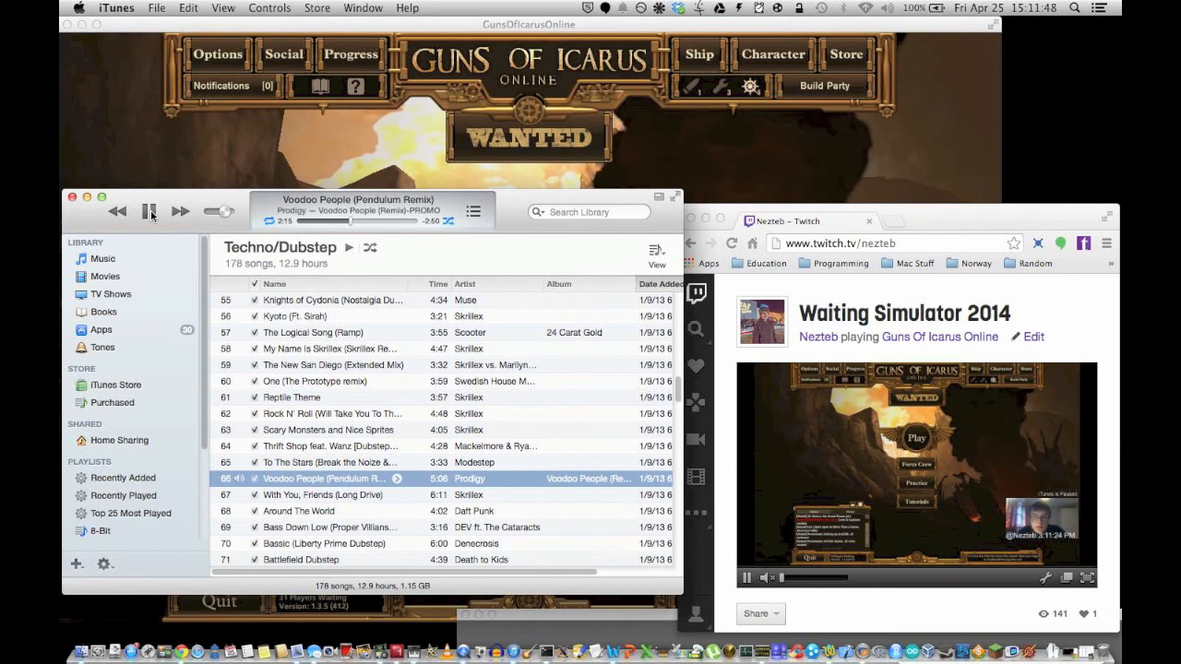
{"action": "left_click", "coordinate": [73, 197]}
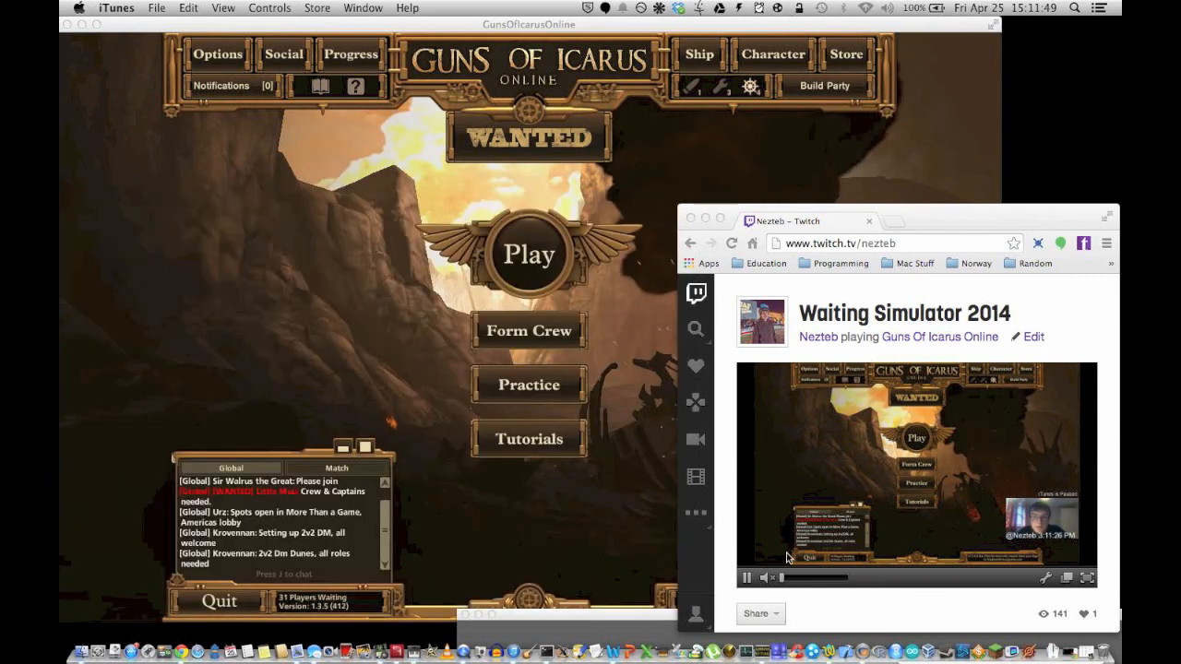
{"action": "left_click", "coordinate": [817, 605]}
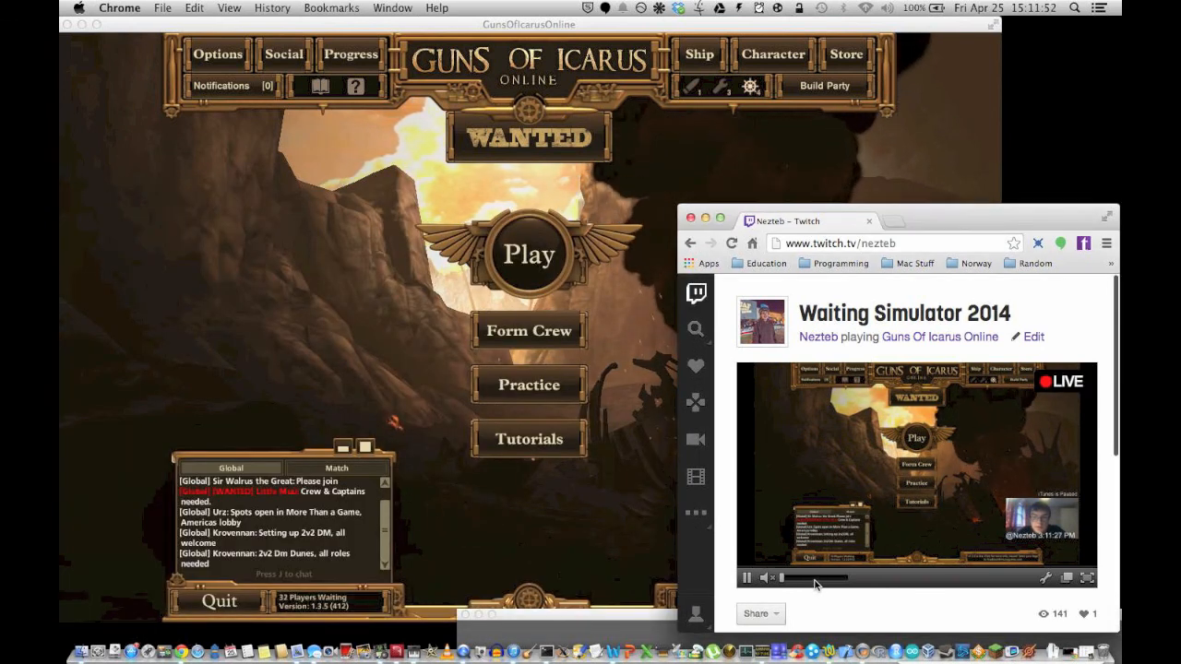
{"action": "left_click", "coordinate": [815, 578]}
{"action": "left_click_drag", "start_coordinate": [817, 583], "coordinate": [843, 584]}
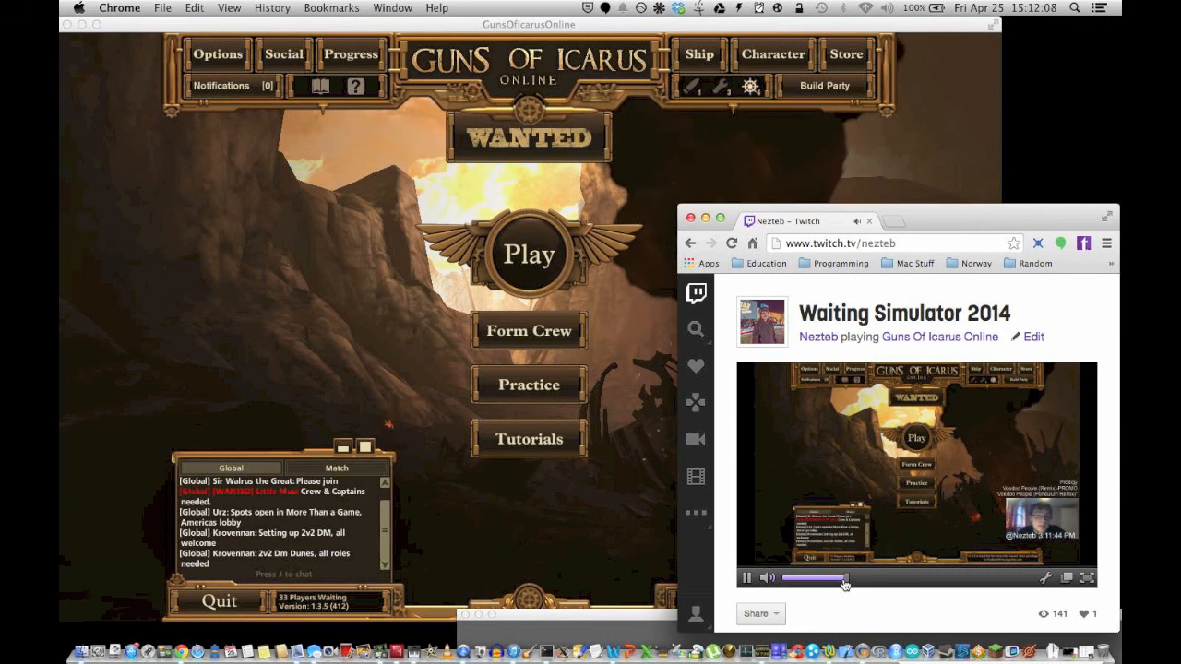
Lower the Twitch player's volume all the way to mute.
{"action": "left_click_drag", "start_coordinate": [828, 586], "coordinate": [763, 581]}
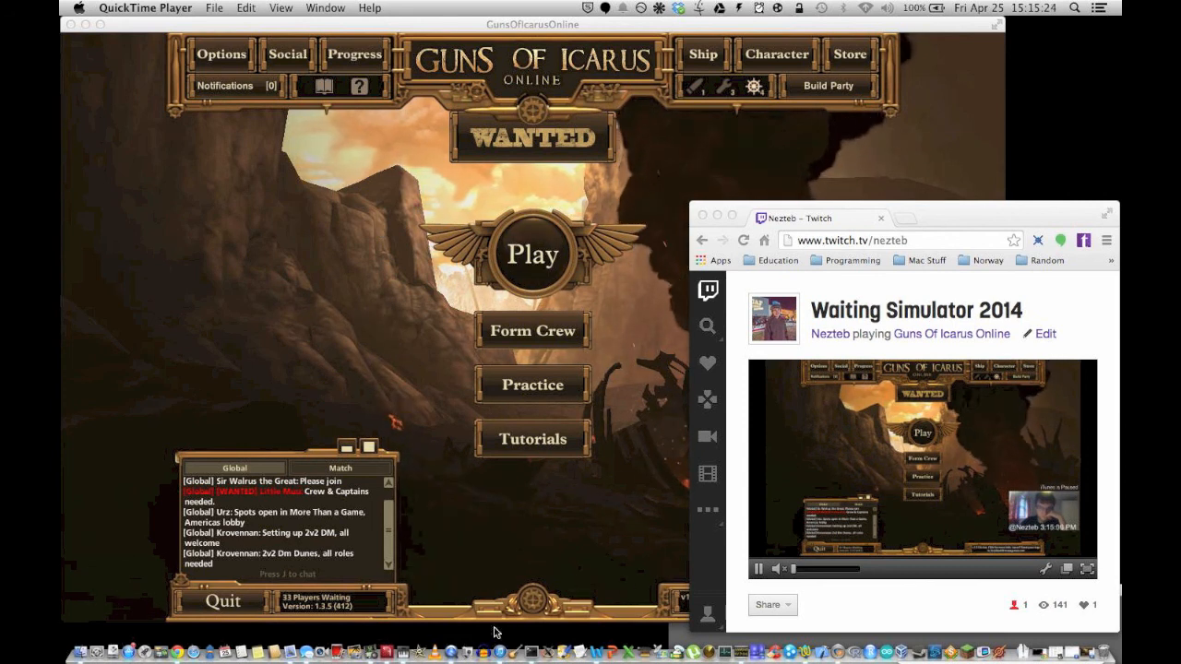
Switch to Flash Media Live Encoder, stop its stream, then move its window down out of the way and return to the Twitch page in Chrome.
{"action": "left_click", "coordinate": [386, 653]}
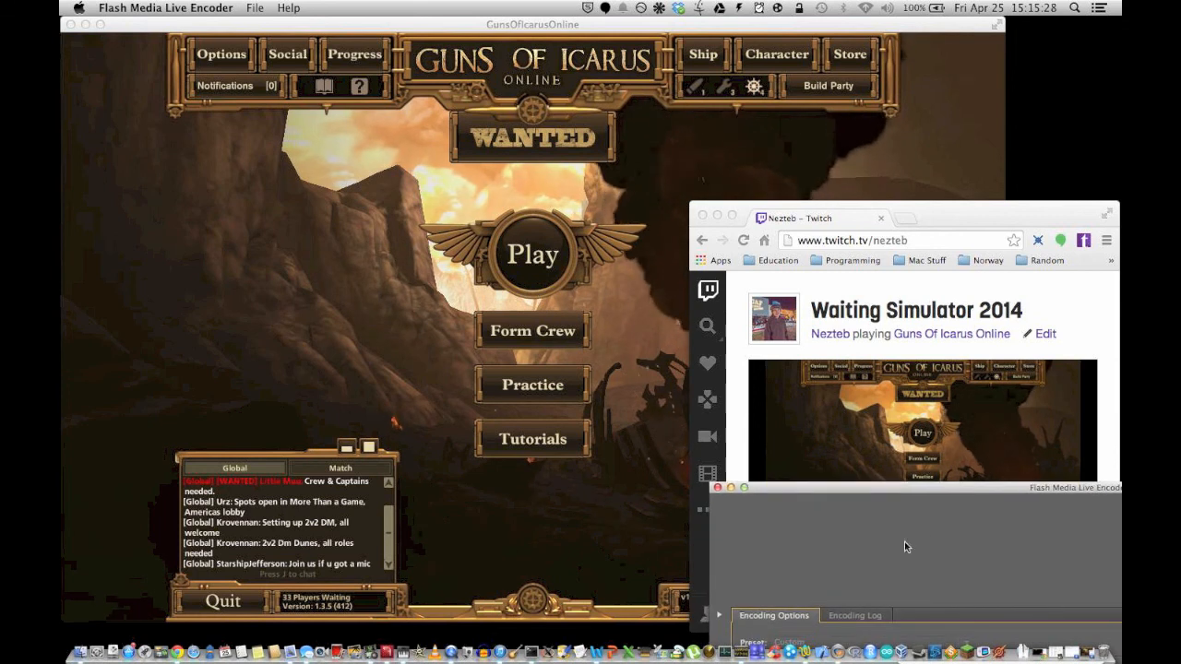
{"action": "left_click", "coordinate": [853, 618]}
{"action": "left_click", "coordinate": [805, 617]}
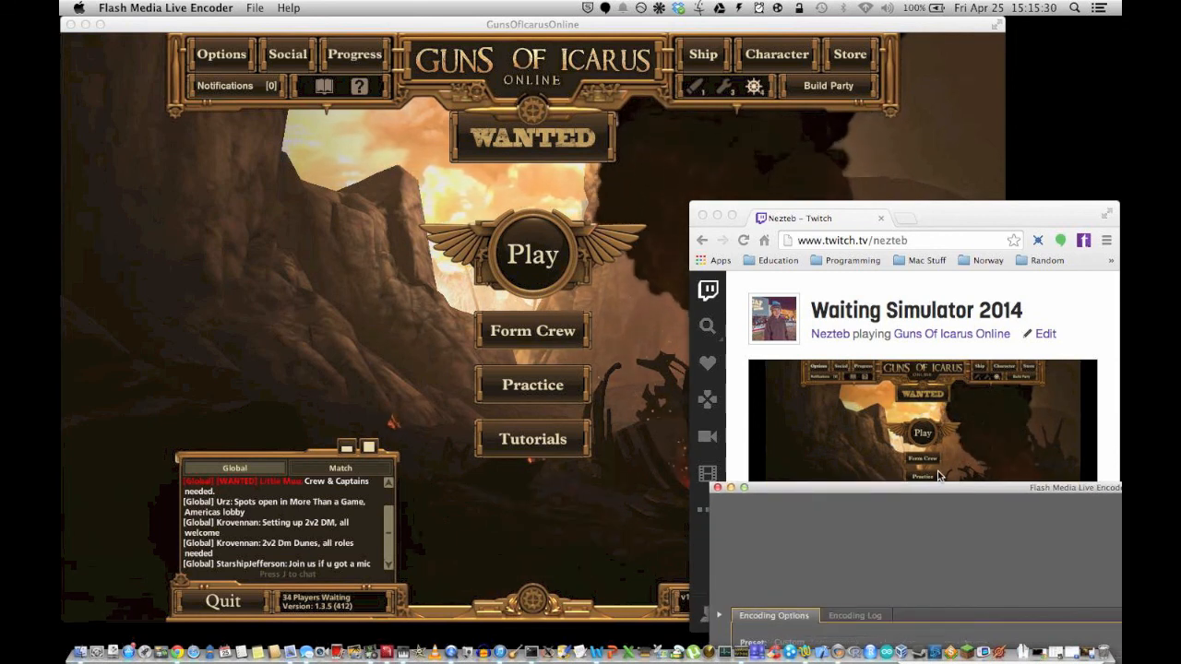
{"action": "left_click_drag", "start_coordinate": [857, 490], "coordinate": [777, 124]}
{"action": "left_click", "coordinate": [1073, 543]}
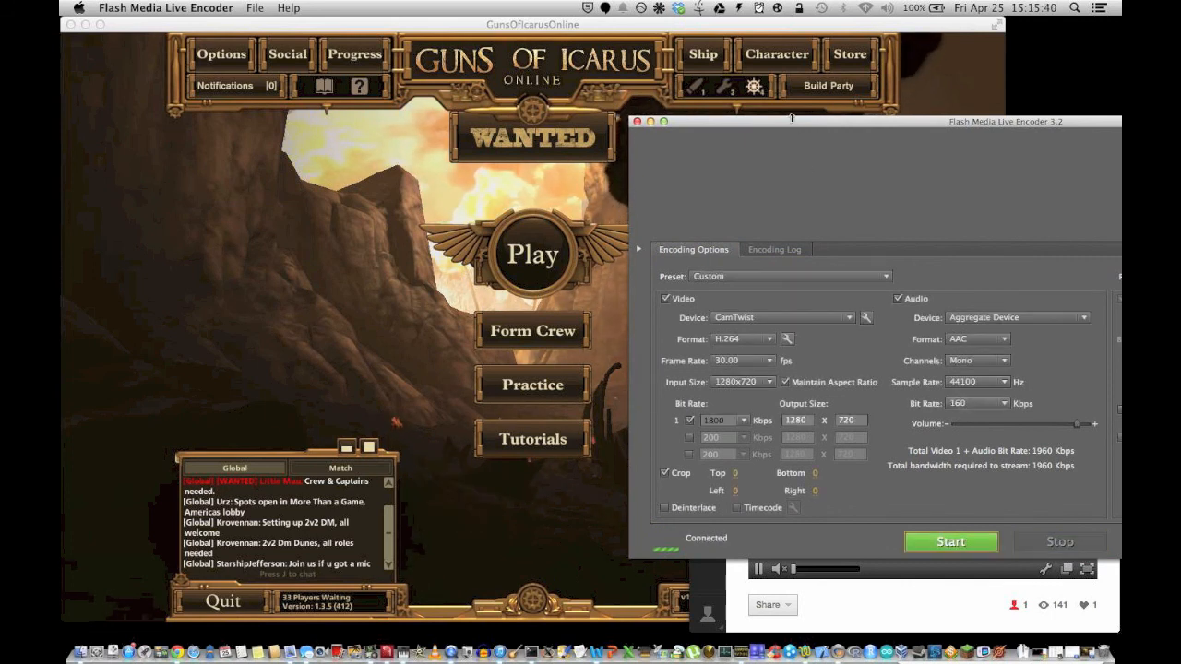
{"action": "left_click_drag", "start_coordinate": [794, 127], "coordinate": [811, 632]}
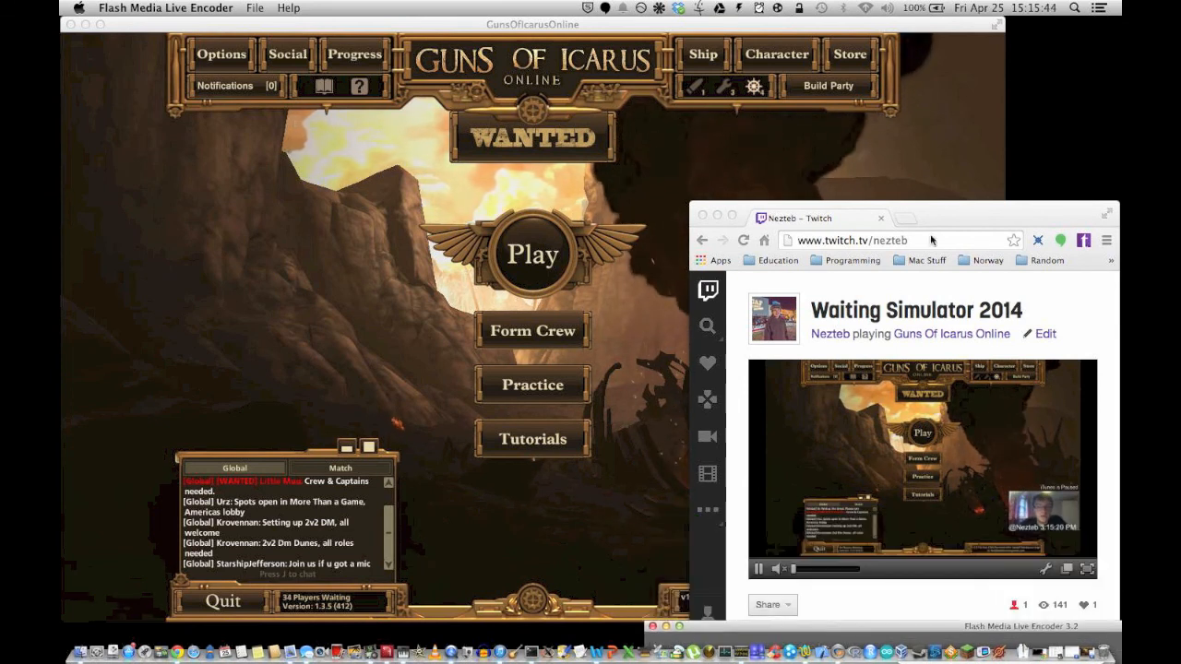
{"action": "left_click", "coordinate": [951, 216]}
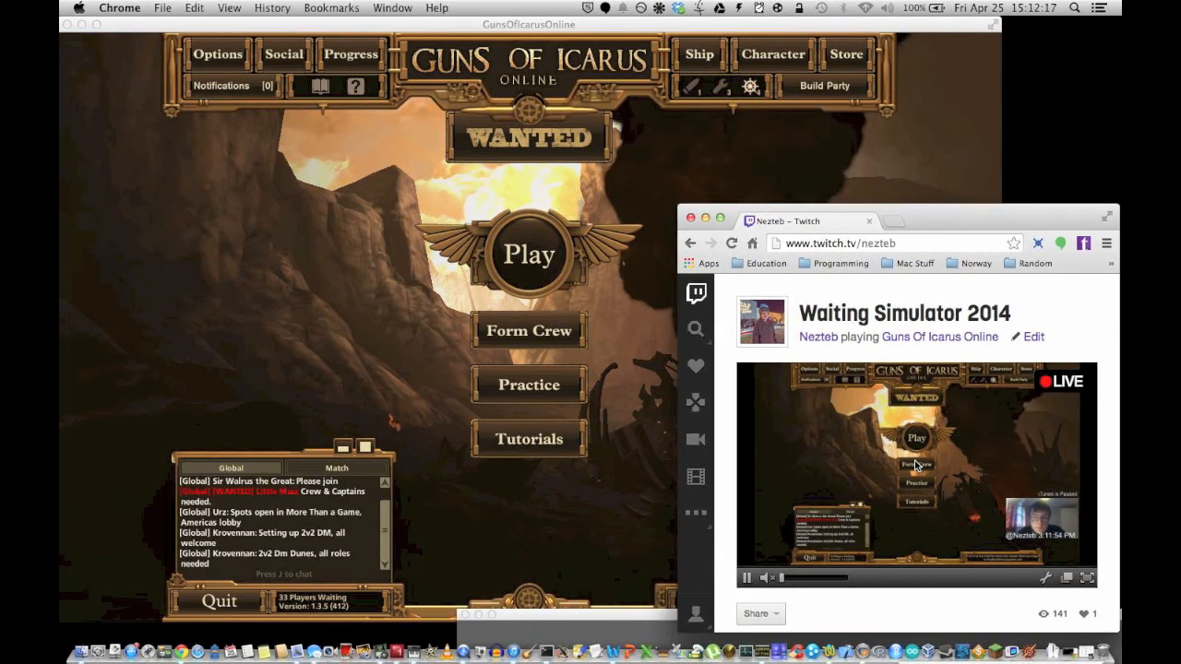